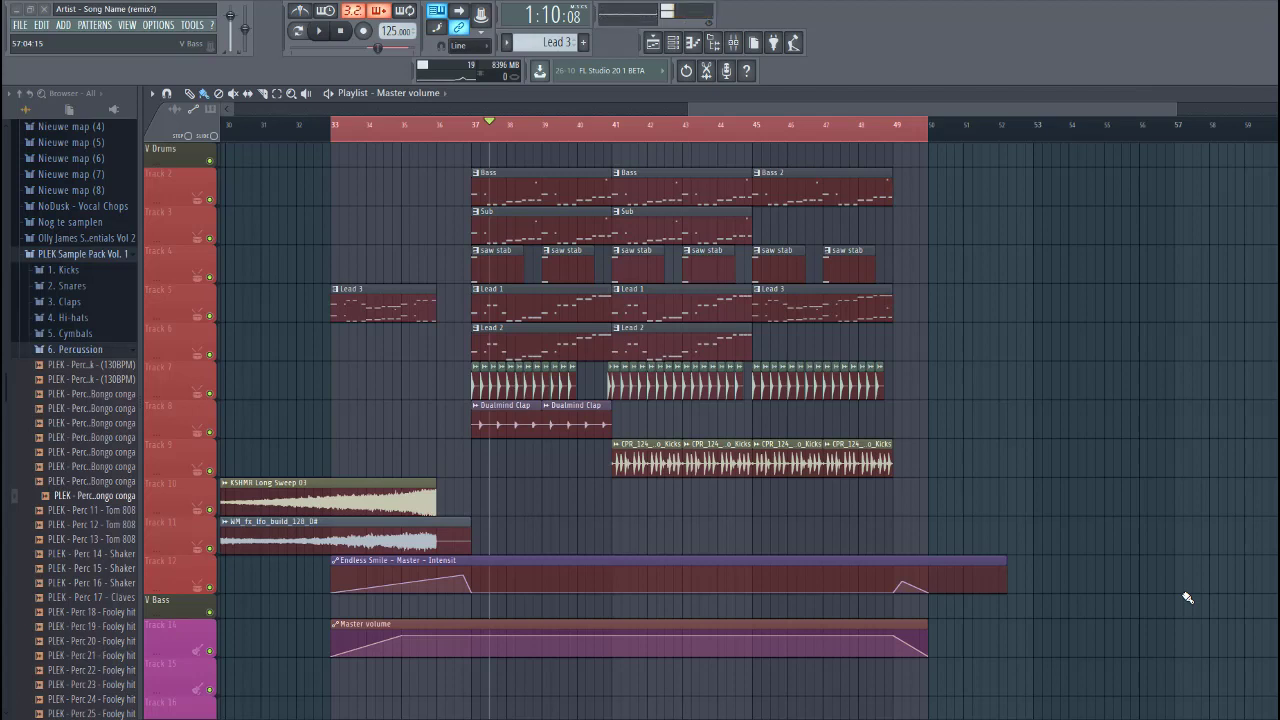
Stop song playback, open the Lead 3 pattern's Serum #6 notes in the piano roll, and play the pattern
{"action": "key", "text": "space"}
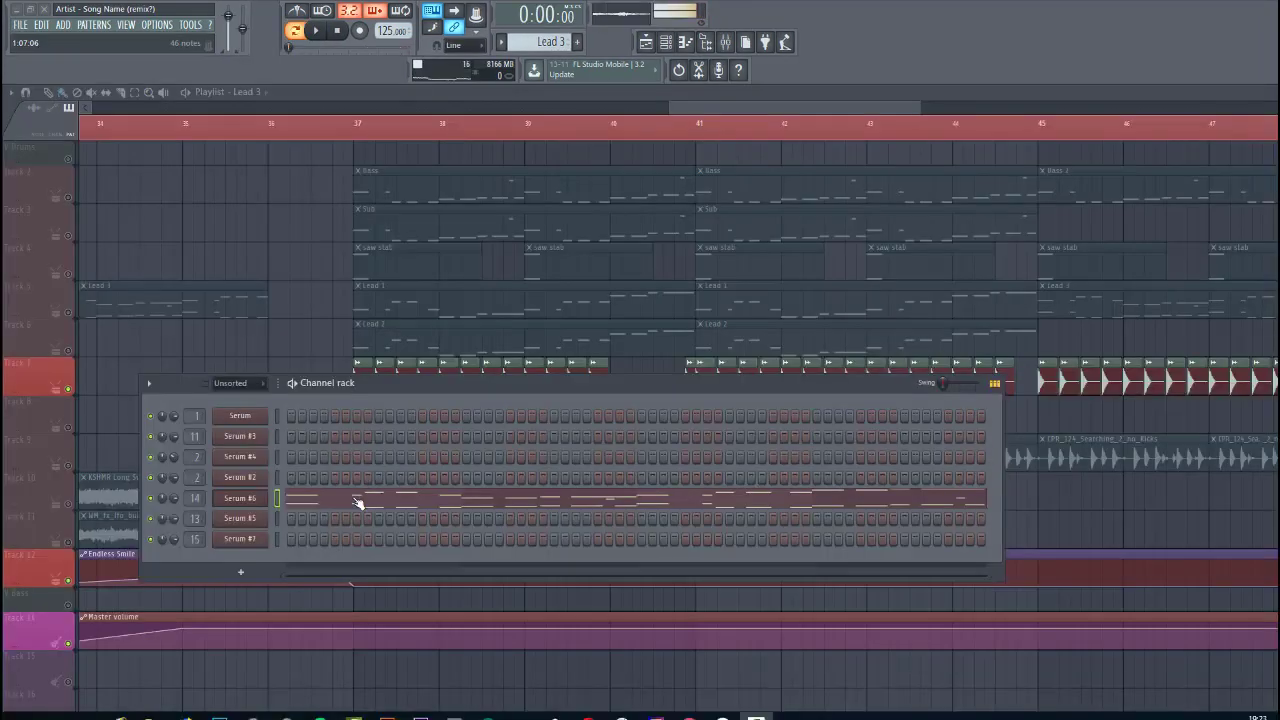
{"action": "left_click", "coordinate": [360, 502]}
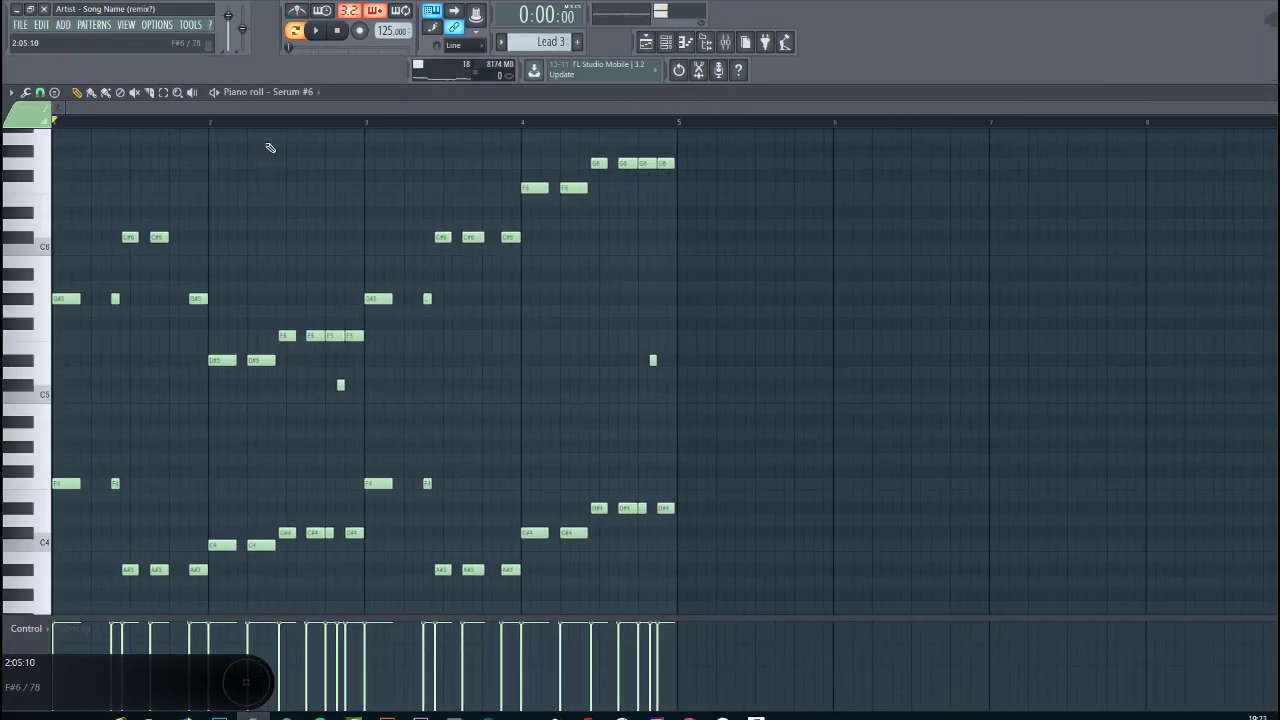
{"action": "left_click", "coordinate": [316, 32]}
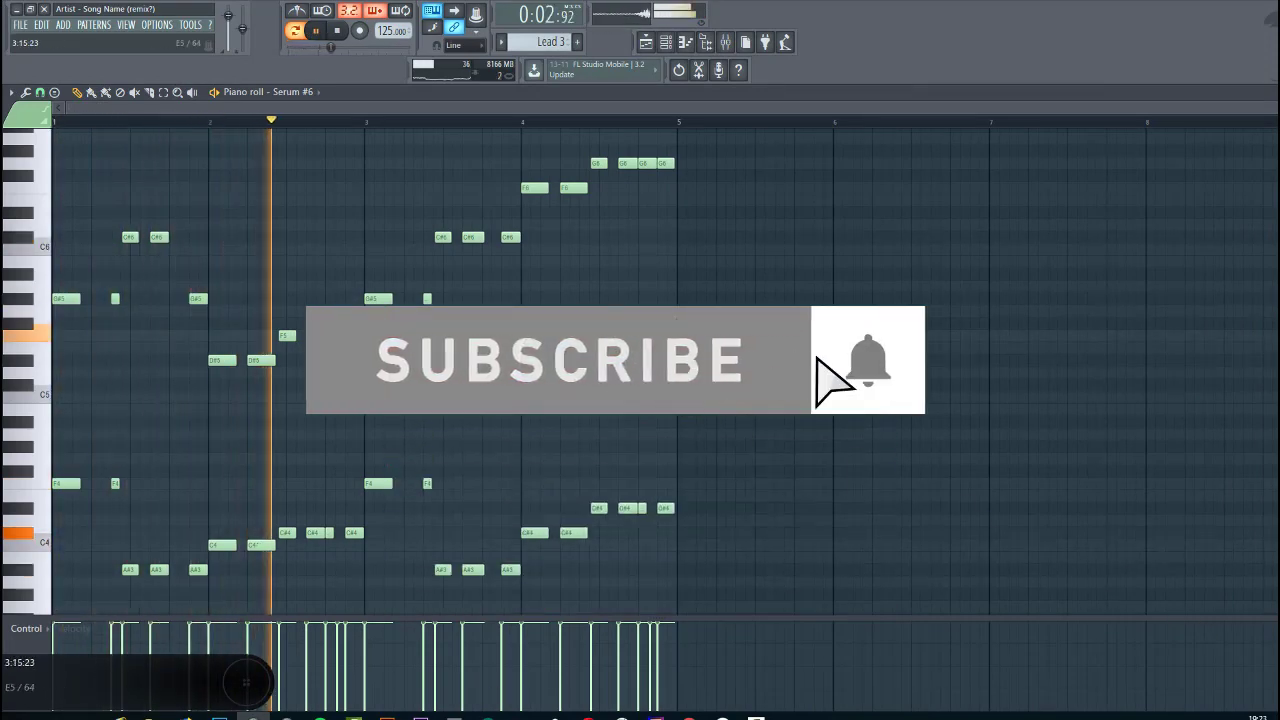
{"action": "key", "text": "space"}
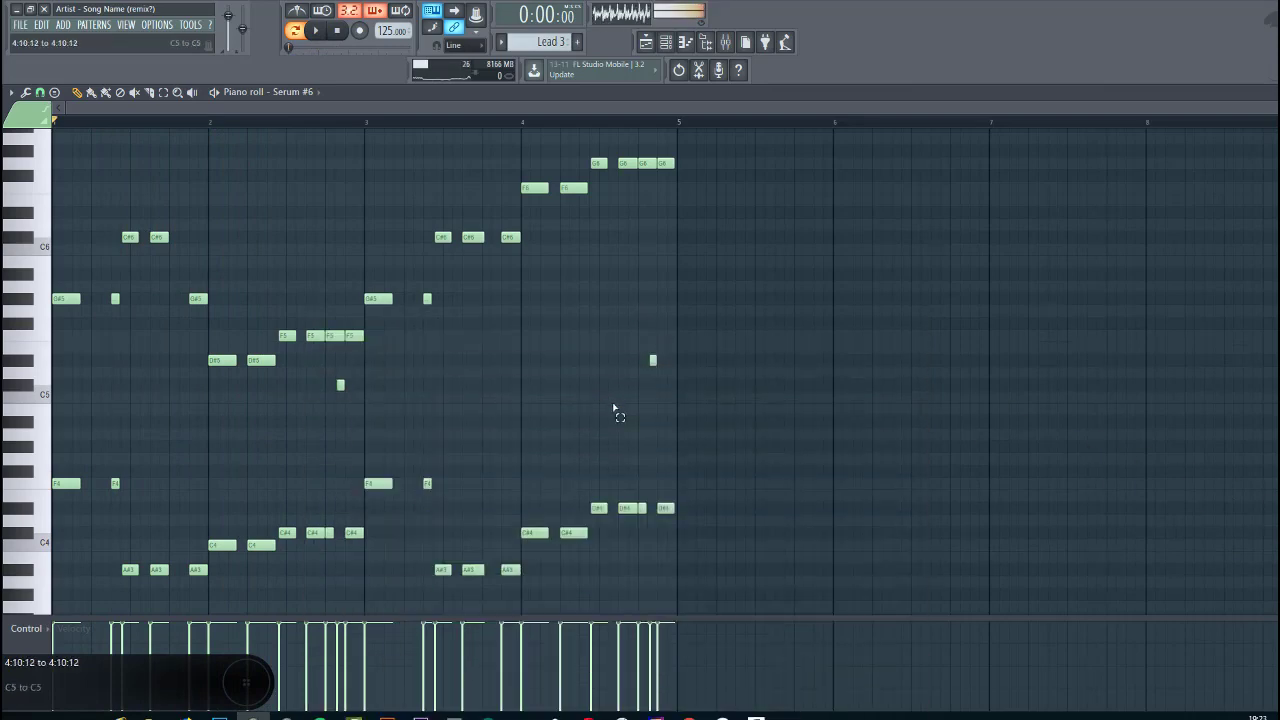
Audition the lower notes of Lead 3 on their own by temporarily deleting the upper melody notes
{"action": "left_click_drag", "start_coordinate": [614, 410], "coordinate": [50, 116]}
{"action": "left_click_drag", "start_coordinate": [700, 234], "coordinate": [585, 197]}
{"action": "key", "text": "Delete"}
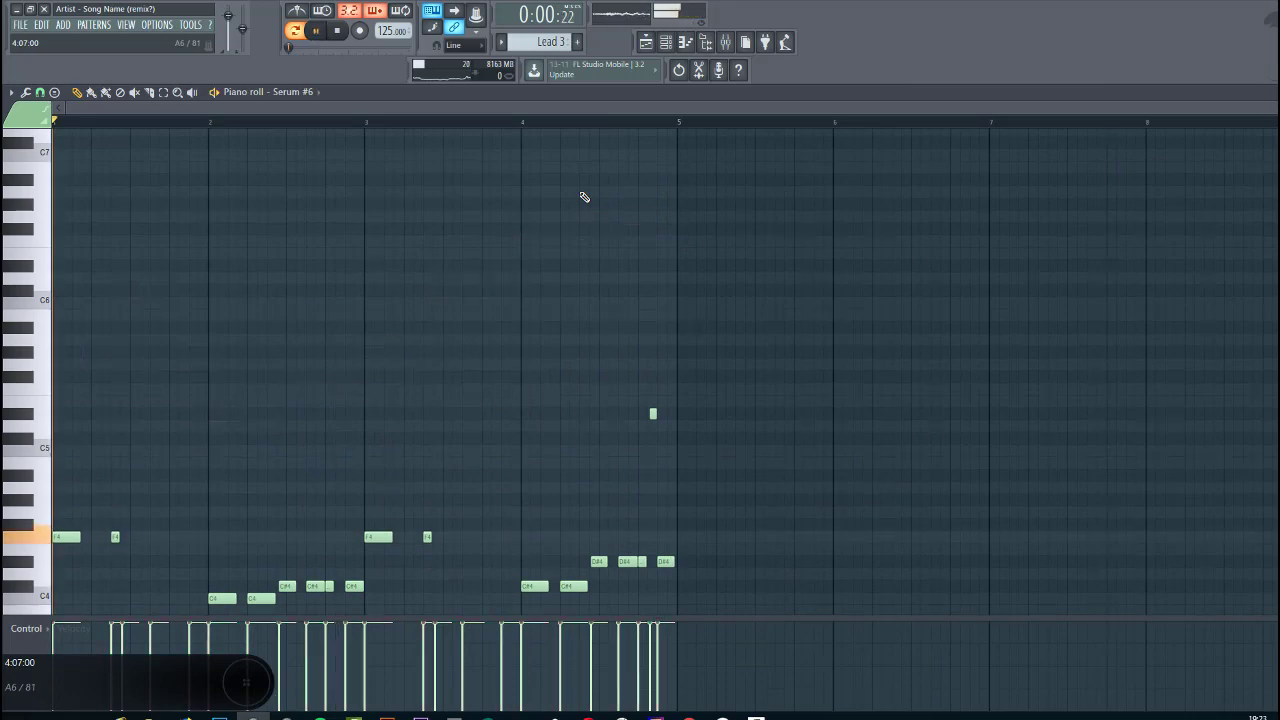
{"action": "key", "text": "space"}
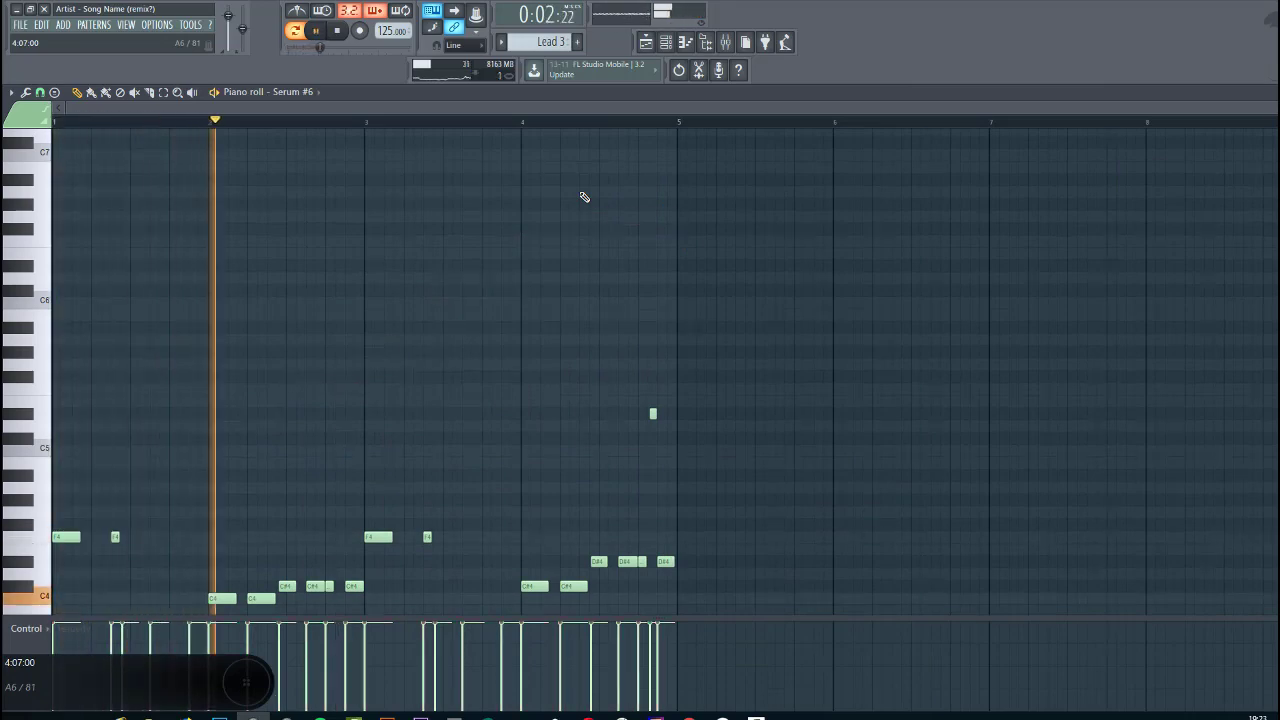
{"action": "scroll", "coordinate": [589, 311], "scroll_direction": "down", "scroll_amount": 3}
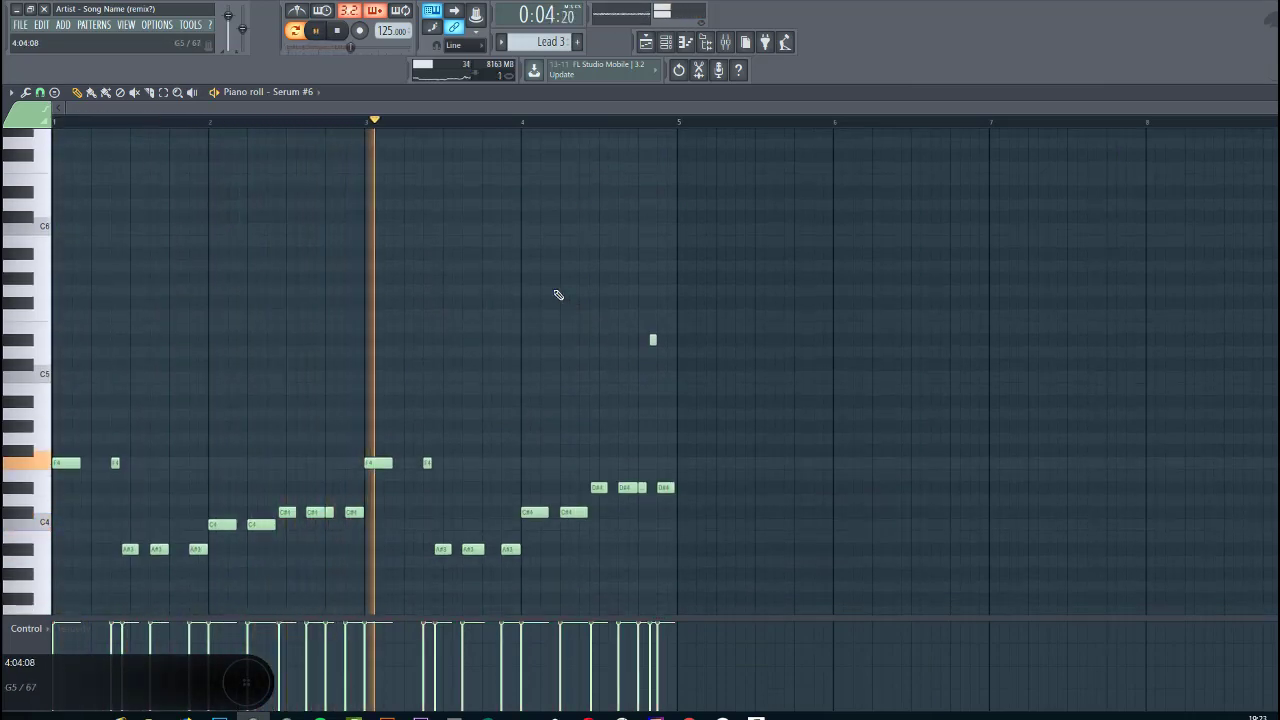
{"action": "key", "text": "ctrl+z"}
{"action": "key", "text": "space"}
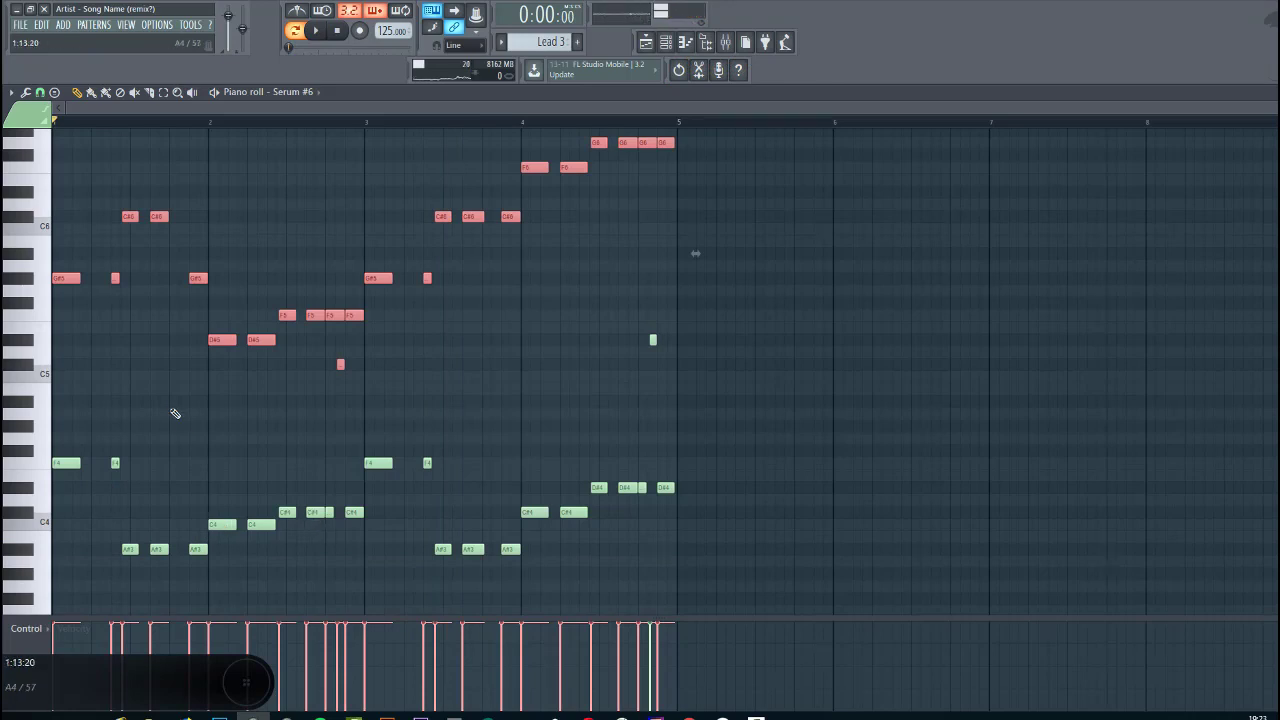
Audition the upper melody of Lead 3 on its own by temporarily deleting the lower notes, and replay the complete pattern
{"action": "scroll", "coordinate": [175, 413], "scroll_direction": "up", "scroll_amount": 2}
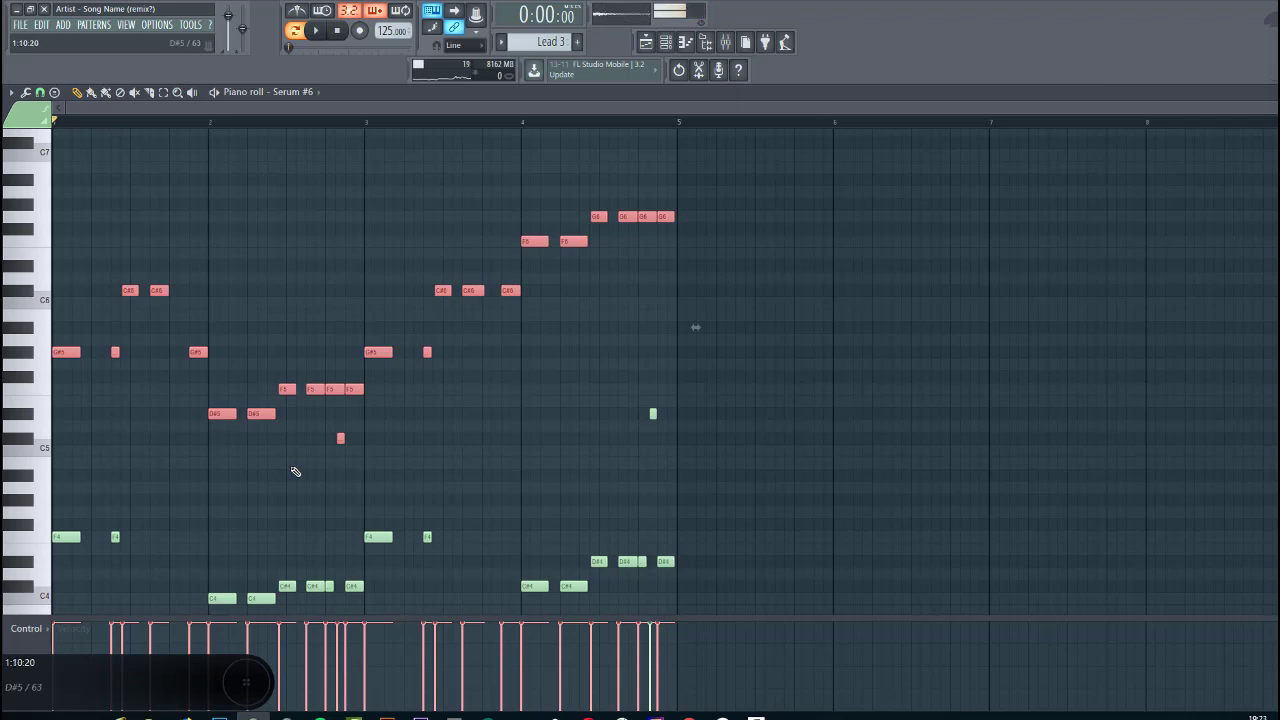
{"action": "scroll", "coordinate": [295, 471], "scroll_direction": "down", "scroll_amount": 4}
{"action": "left_click_drag", "start_coordinate": [725, 590], "coordinate": [9, 373]}
{"action": "key", "text": "Delete"}
{"action": "scroll", "coordinate": [121, 424], "scroll_direction": "up", "scroll_amount": 3}
{"action": "key", "text": "space"}
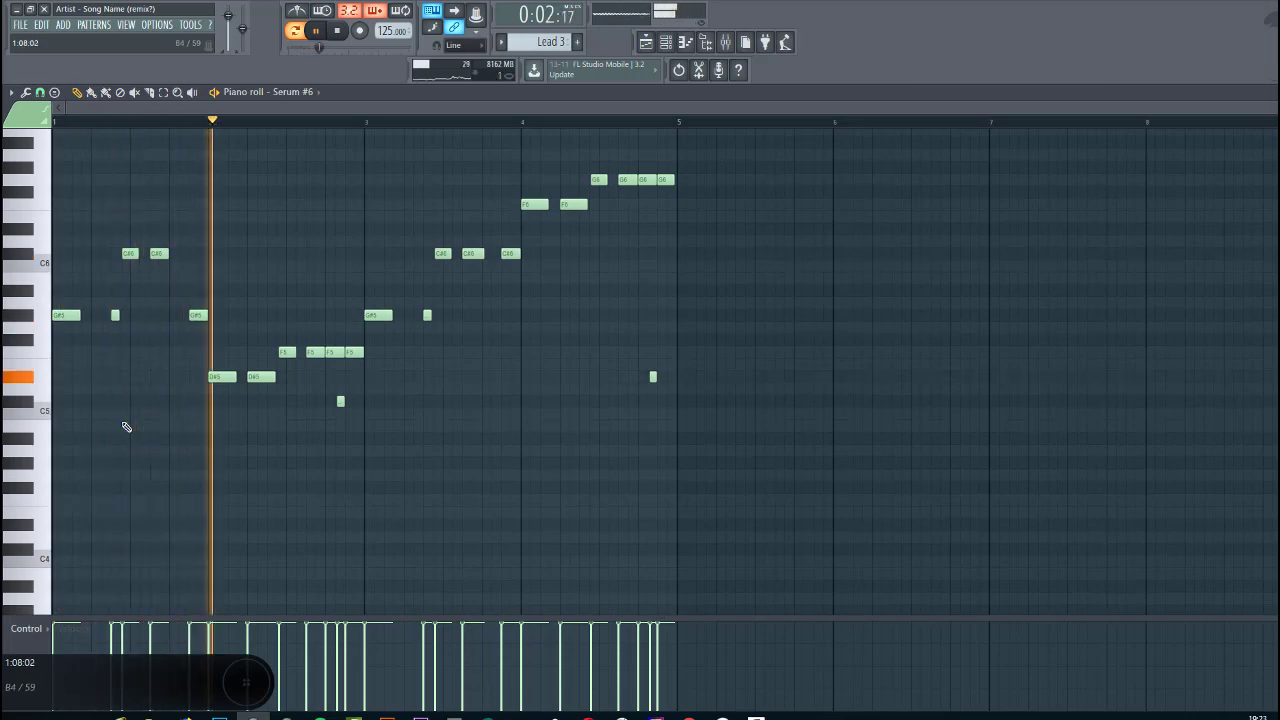
{"action": "key", "text": "space"}
{"action": "key", "text": "ctrl+z"}
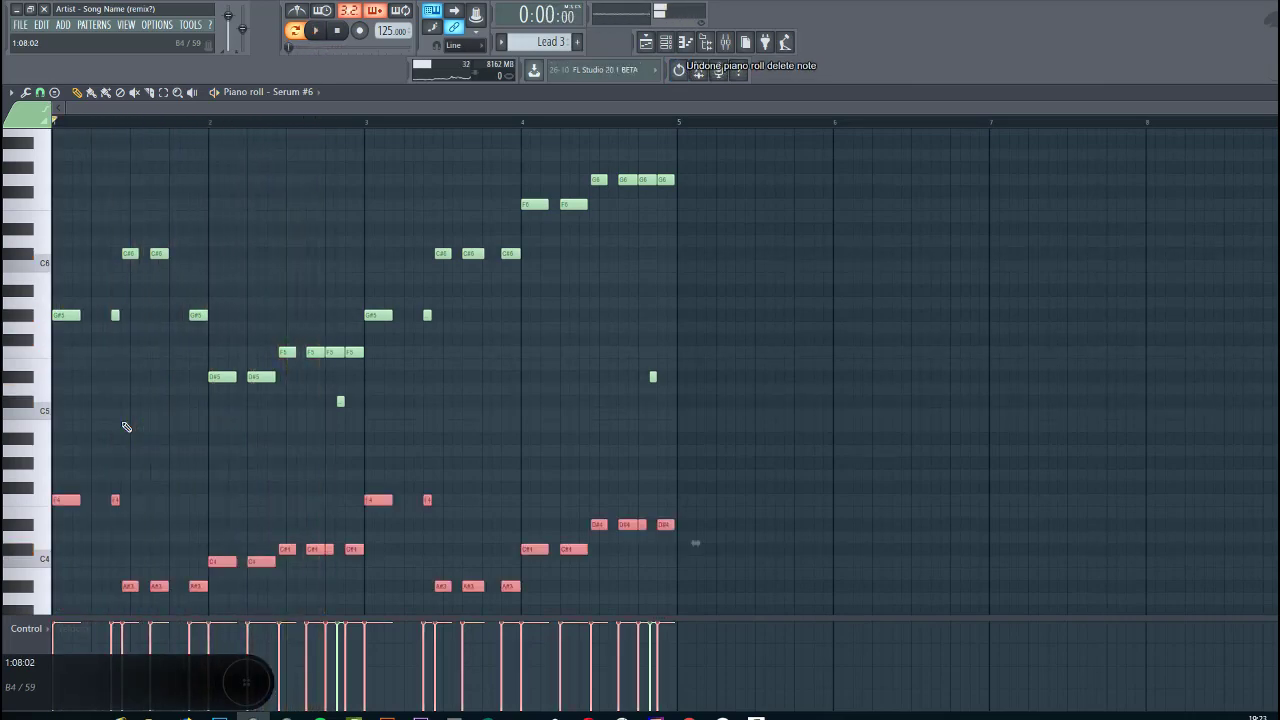
{"action": "right_click", "coordinate": [165, 429]}
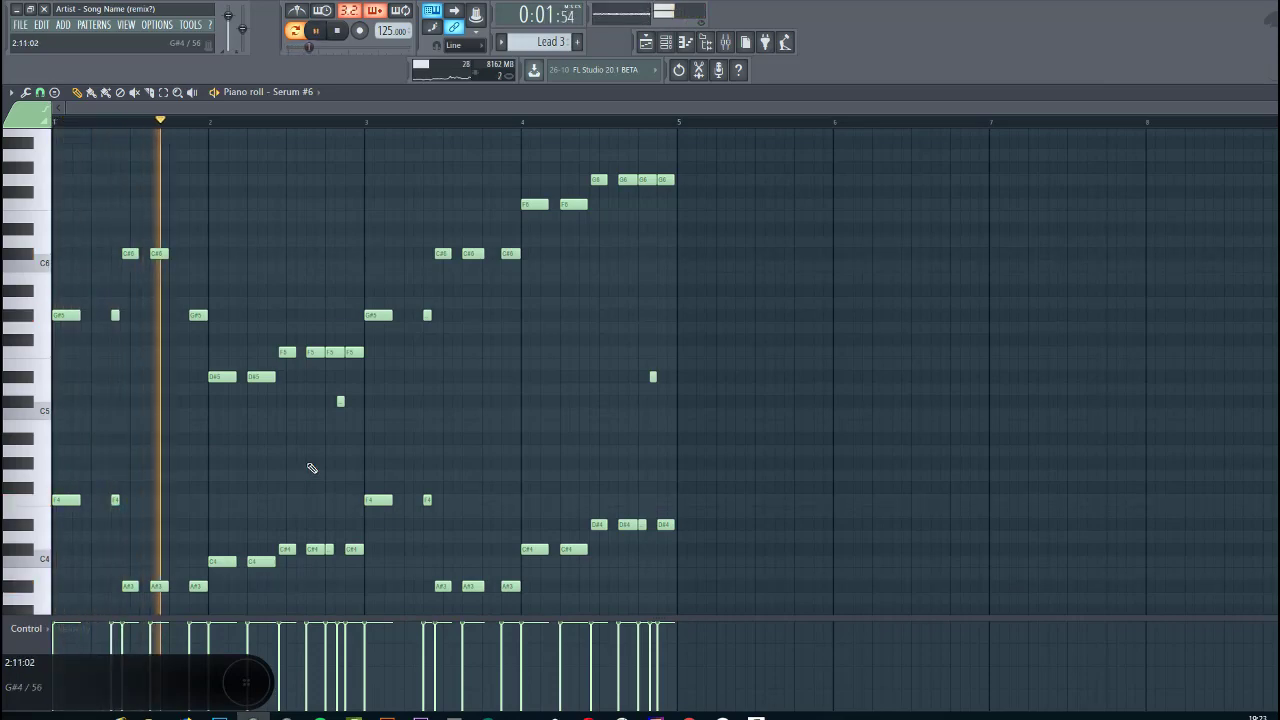
{"action": "key", "text": "space"}
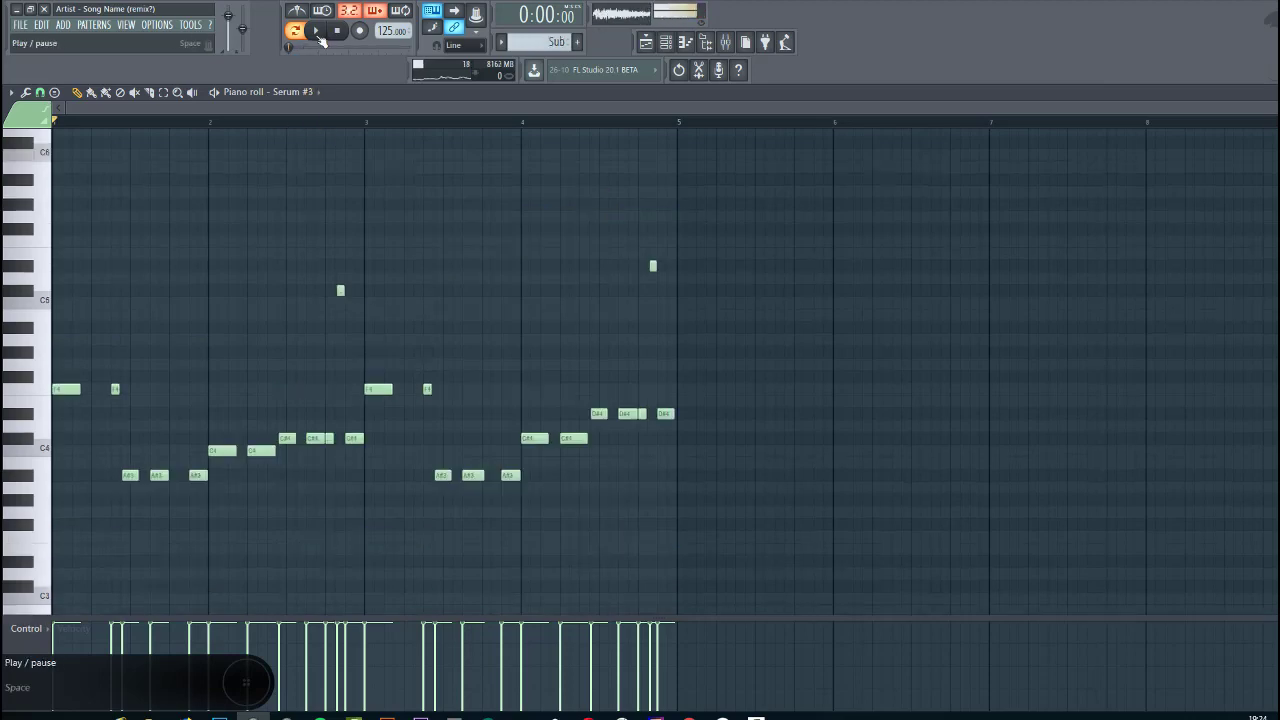
Play the Sub pattern from its Serum #3 piano roll and open the Serum #3 synth to examine its preset
{"action": "left_click", "coordinate": [318, 32]}
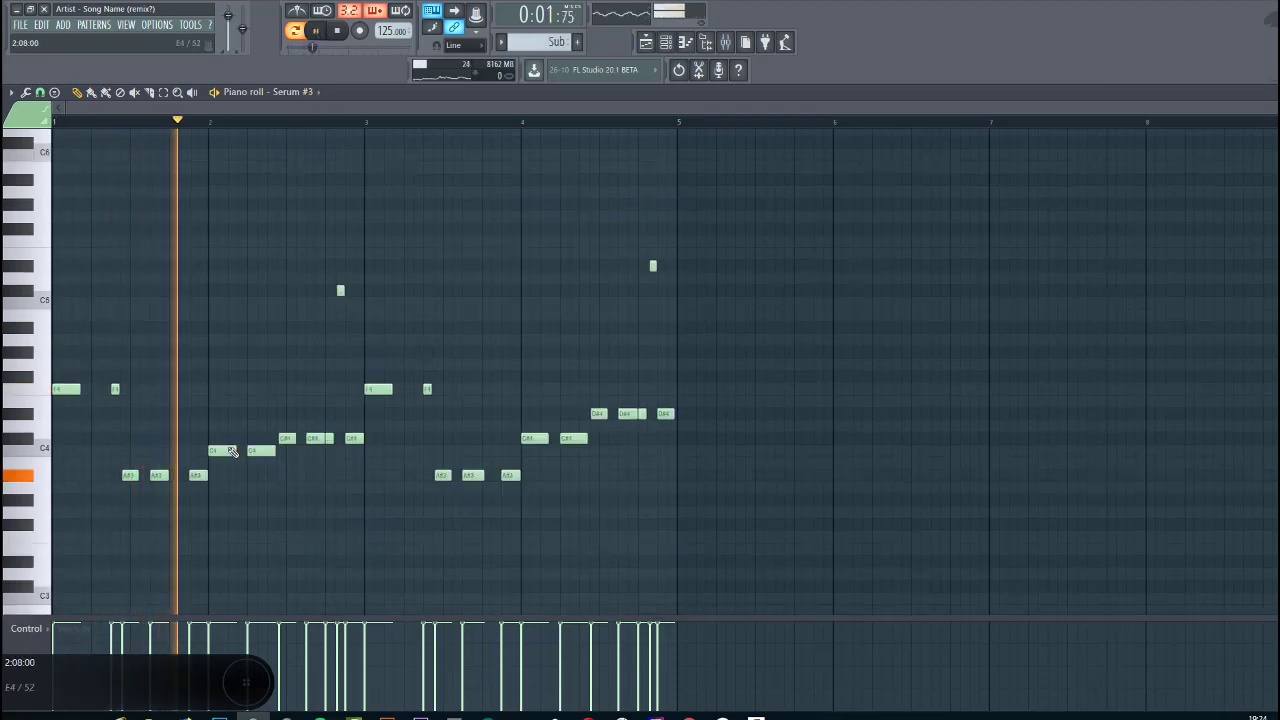
{"action": "key", "text": "Escape"}
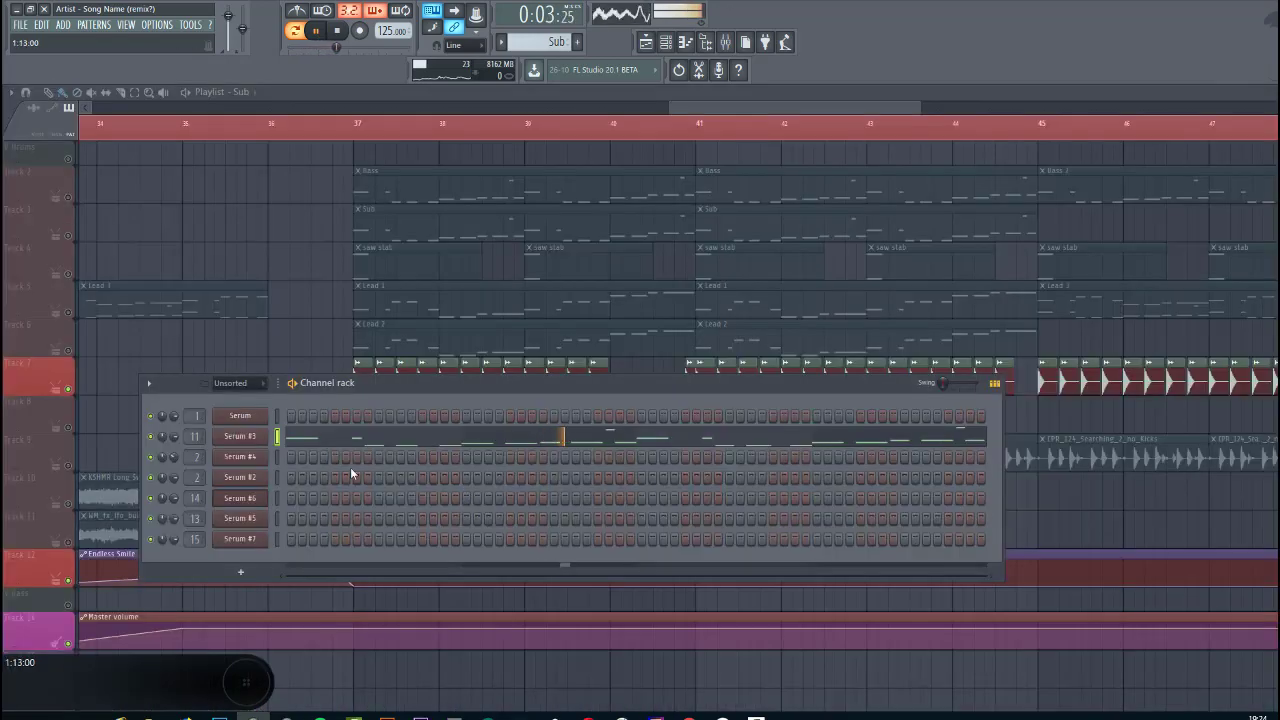
{"action": "left_click", "coordinate": [251, 441]}
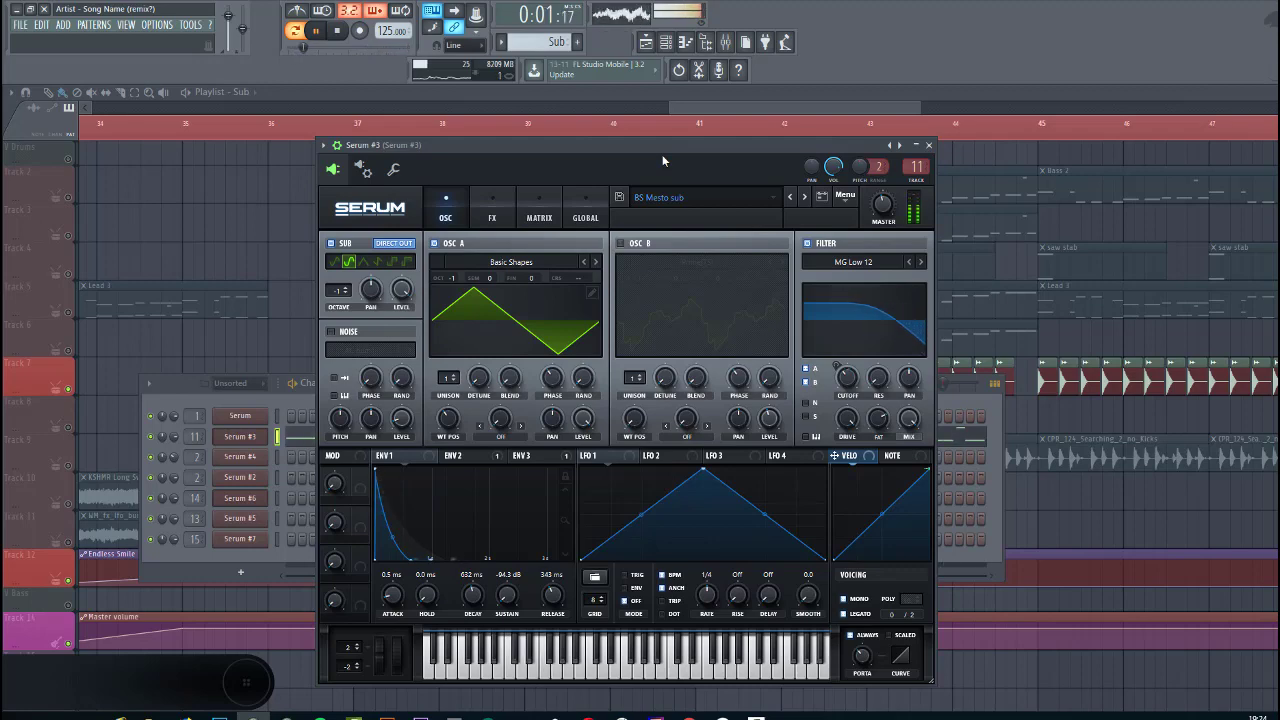
Examine the Serum #3 mixer effects FabFilter Pro-Q 2 and Sausage Fattener, comparing the sound with and without them
{"action": "left_click", "coordinate": [725, 42]}
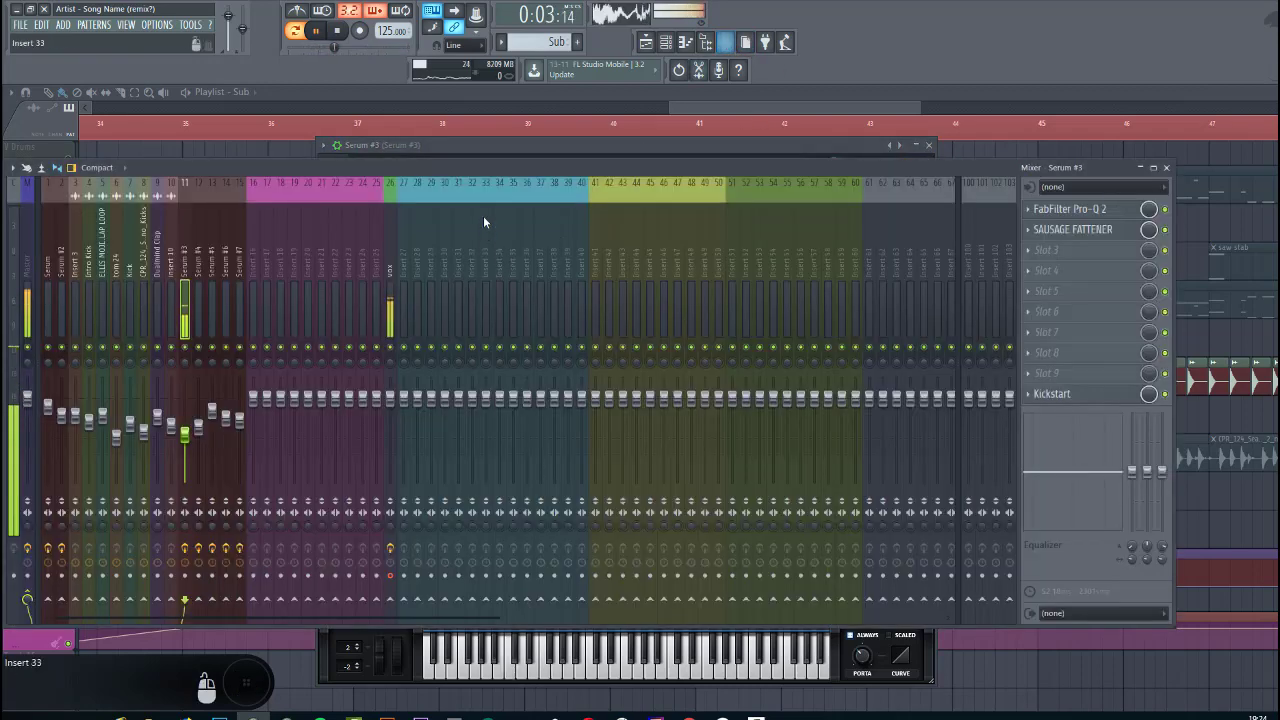
{"action": "left_click_drag", "start_coordinate": [501, 173], "coordinate": [430, 184]}
{"action": "left_click", "coordinate": [996, 221]}
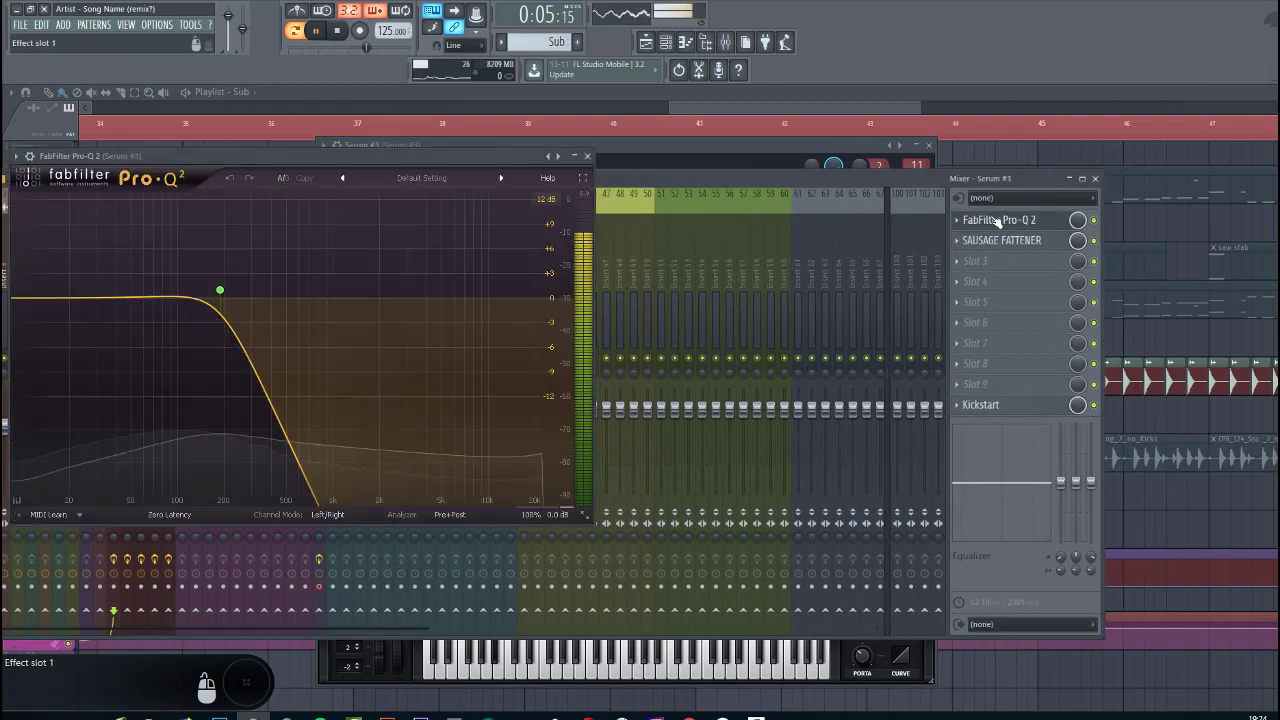
{"action": "left_click", "coordinate": [1095, 224]}
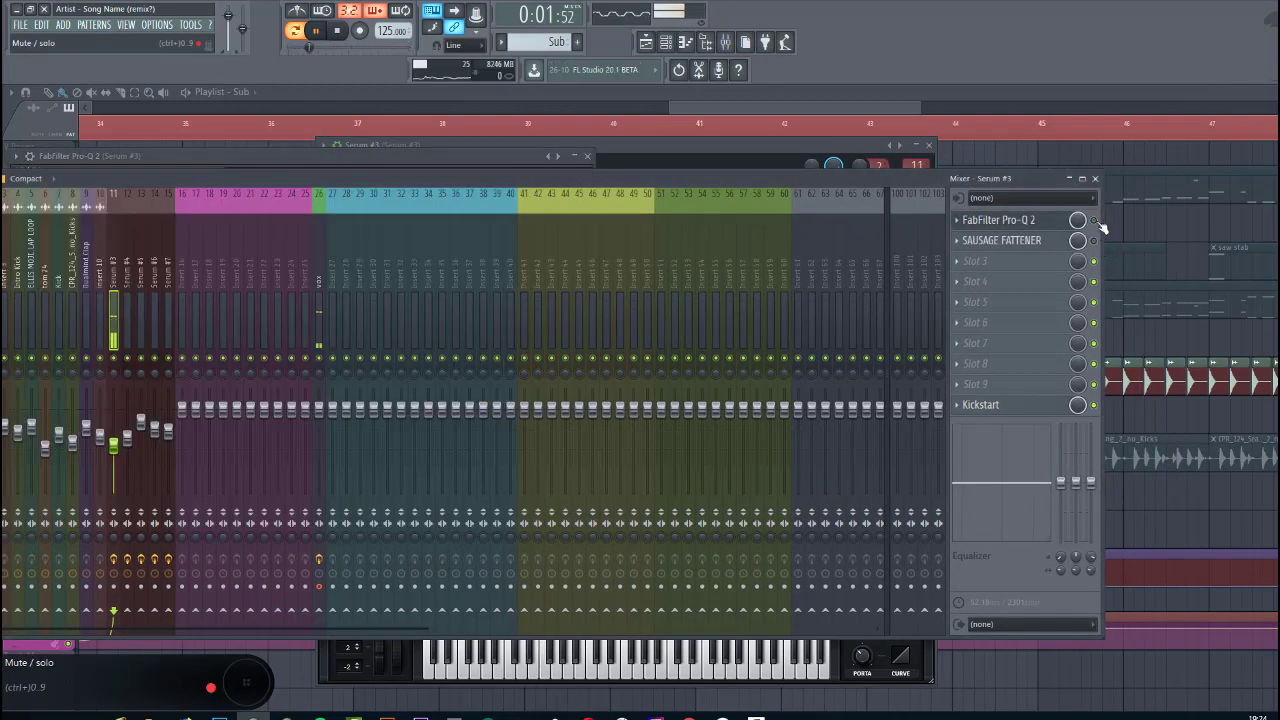
{"action": "left_click", "coordinate": [1048, 243]}
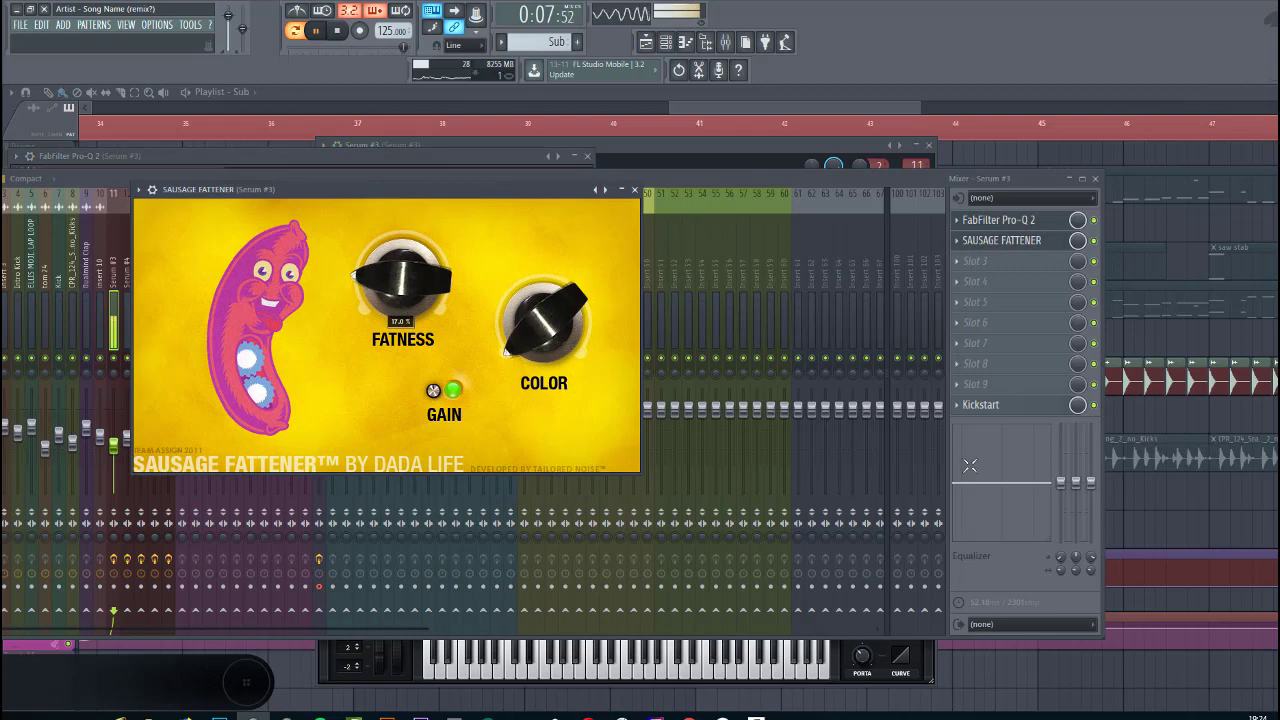
{"action": "key", "text": "Escape"}
{"action": "key", "text": "Escape"}
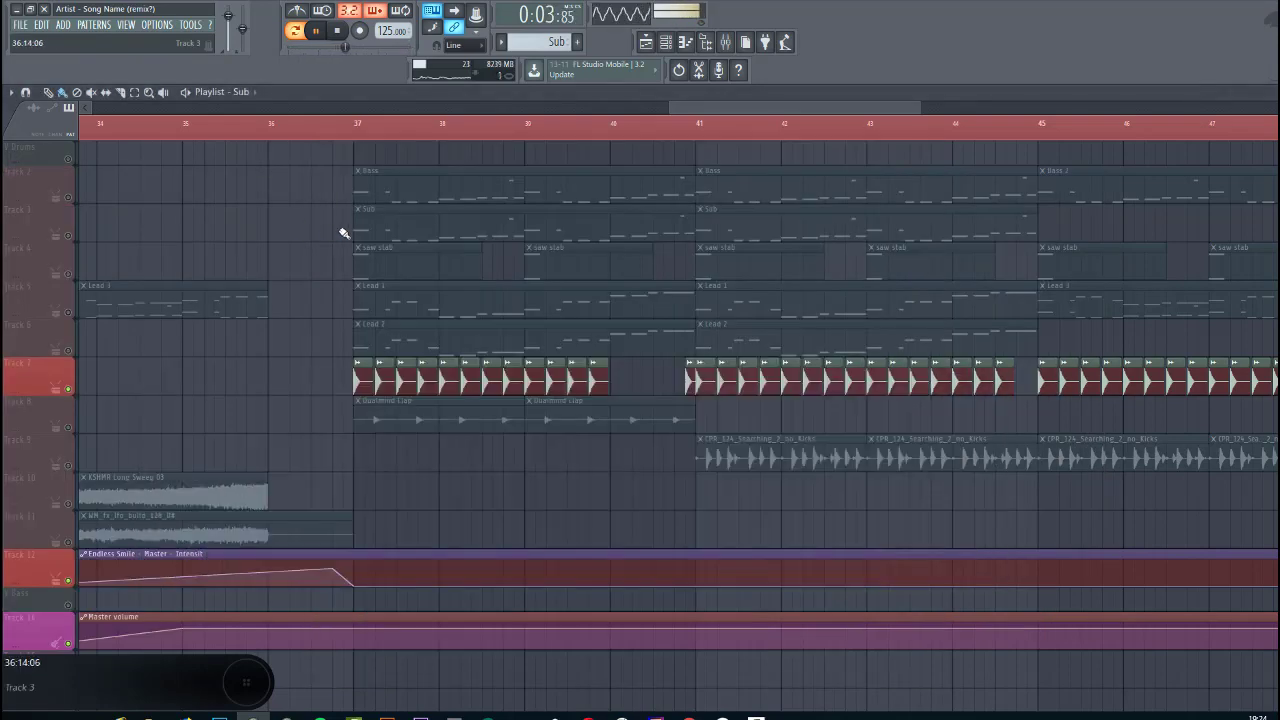
Unmute the Bass and Sub tracks and open the Bass pattern's Serum synth while the pattern plays
{"action": "left_click", "coordinate": [74, 202]}
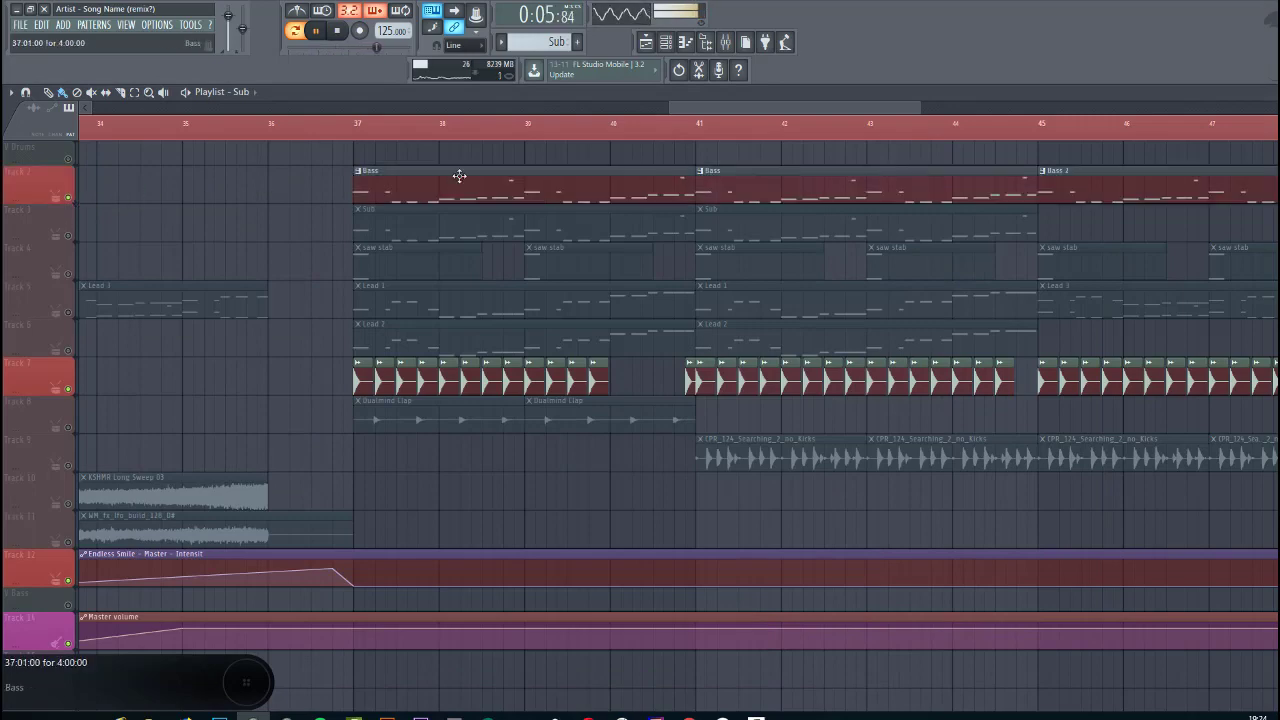
{"action": "double_click", "coordinate": [420, 186]}
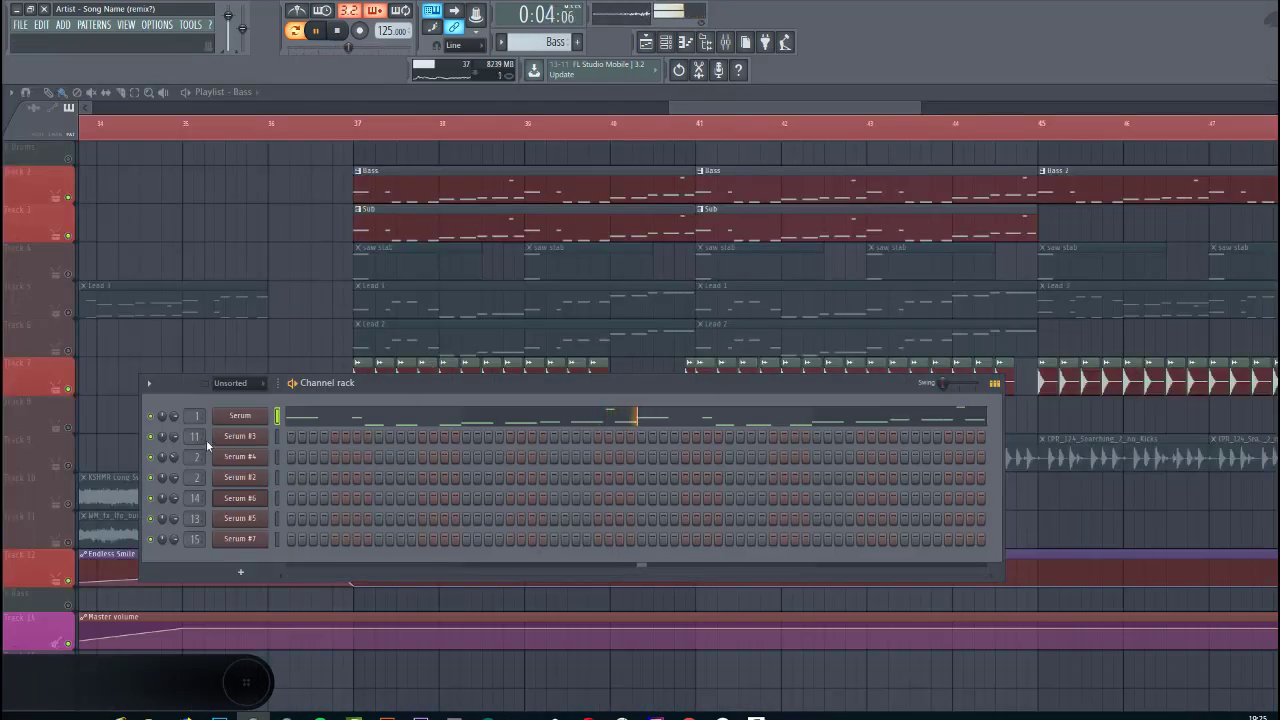
{"action": "left_click", "coordinate": [243, 418]}
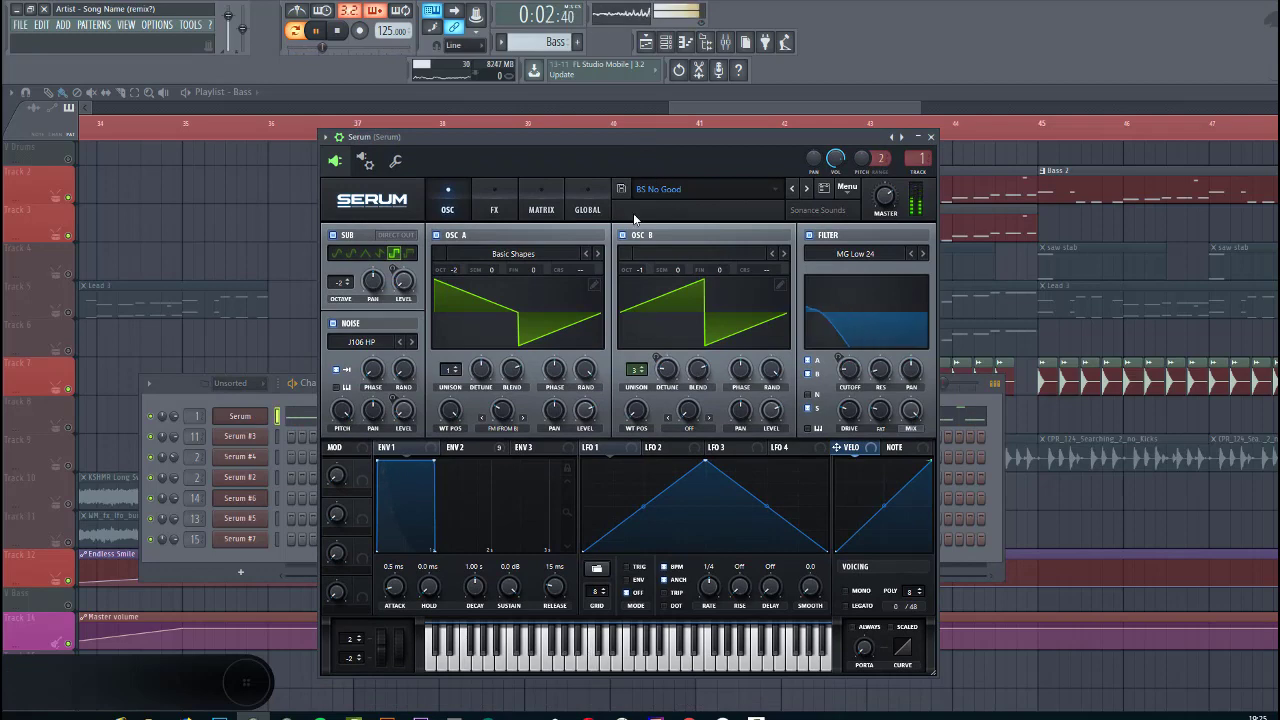
Examine the FabFilter Pro-Q 2 low-cut curve on the Serum mixer channel, and return to the playlist
{"action": "left_click", "coordinate": [731, 45]}
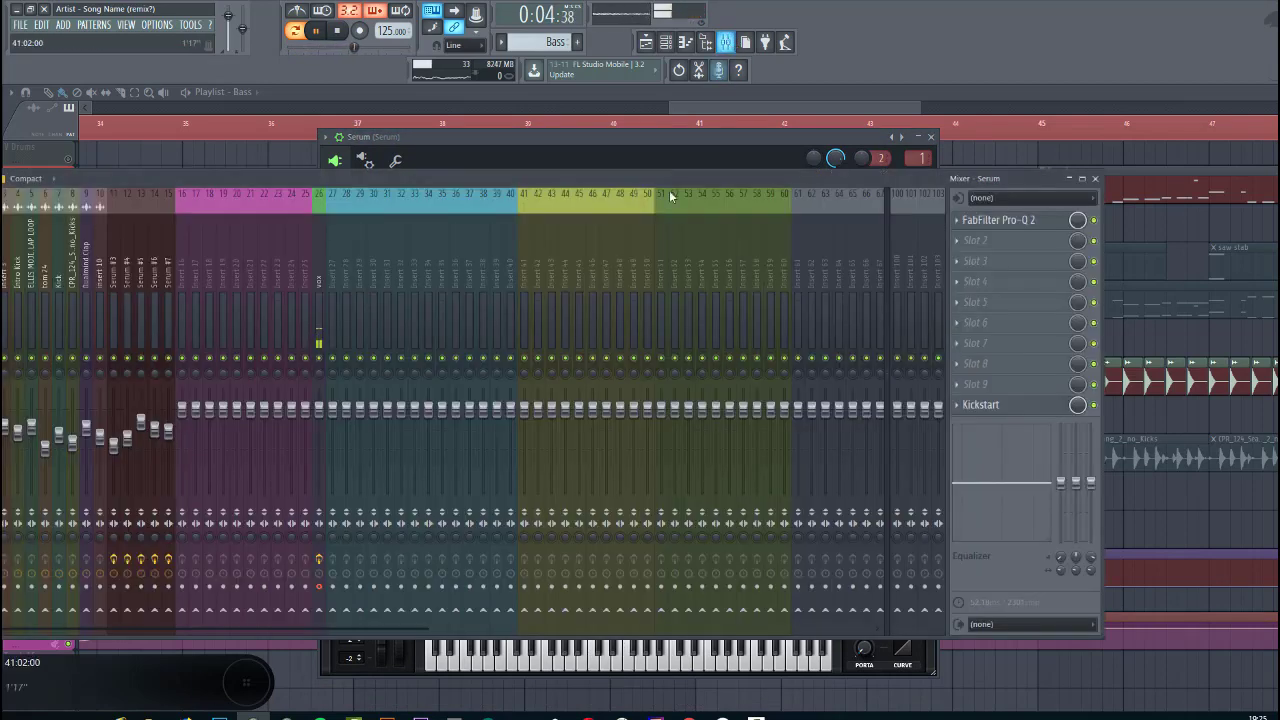
{"action": "left_click_drag", "start_coordinate": [490, 183], "coordinate": [492, 224]}
{"action": "left_click", "coordinate": [1033, 268]}
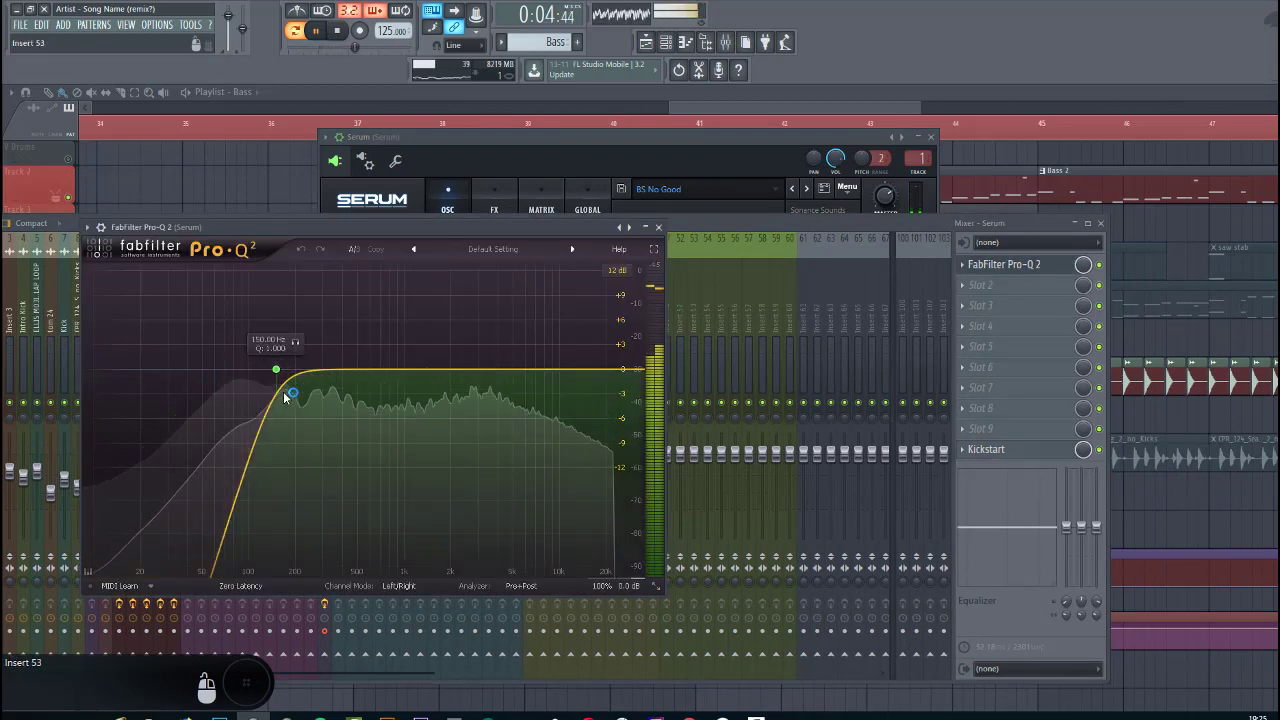
{"action": "key", "text": "Escape"}
{"action": "key", "text": "Escape"}
{"action": "key", "text": "Escape"}
{"action": "key", "text": "Escape"}
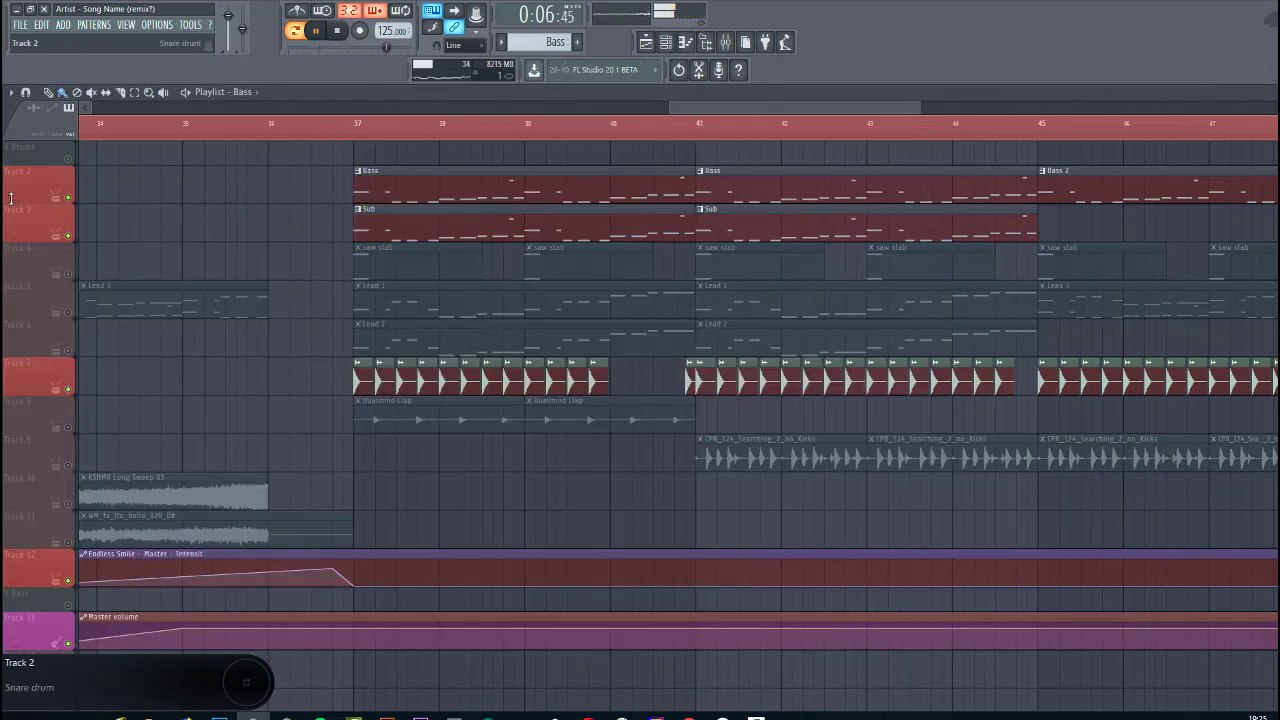
Isolate the Bass and Sub tracks with the Endless Smile and Master volume automation active, and play the song from bar 37
{"action": "right_click", "coordinate": [70, 236]}
{"action": "left_click", "coordinate": [70, 196]}
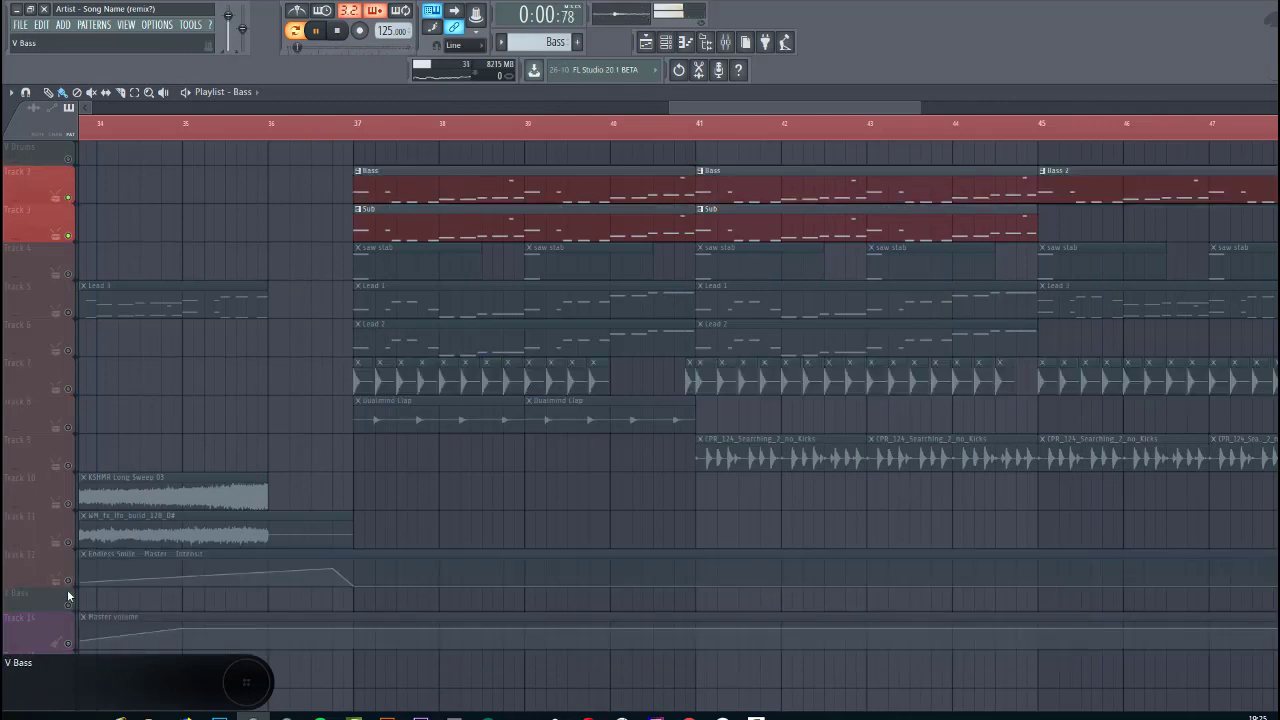
{"action": "left_click", "coordinate": [68, 580]}
{"action": "left_click", "coordinate": [68, 643]}
{"action": "left_click", "coordinate": [313, 136]}
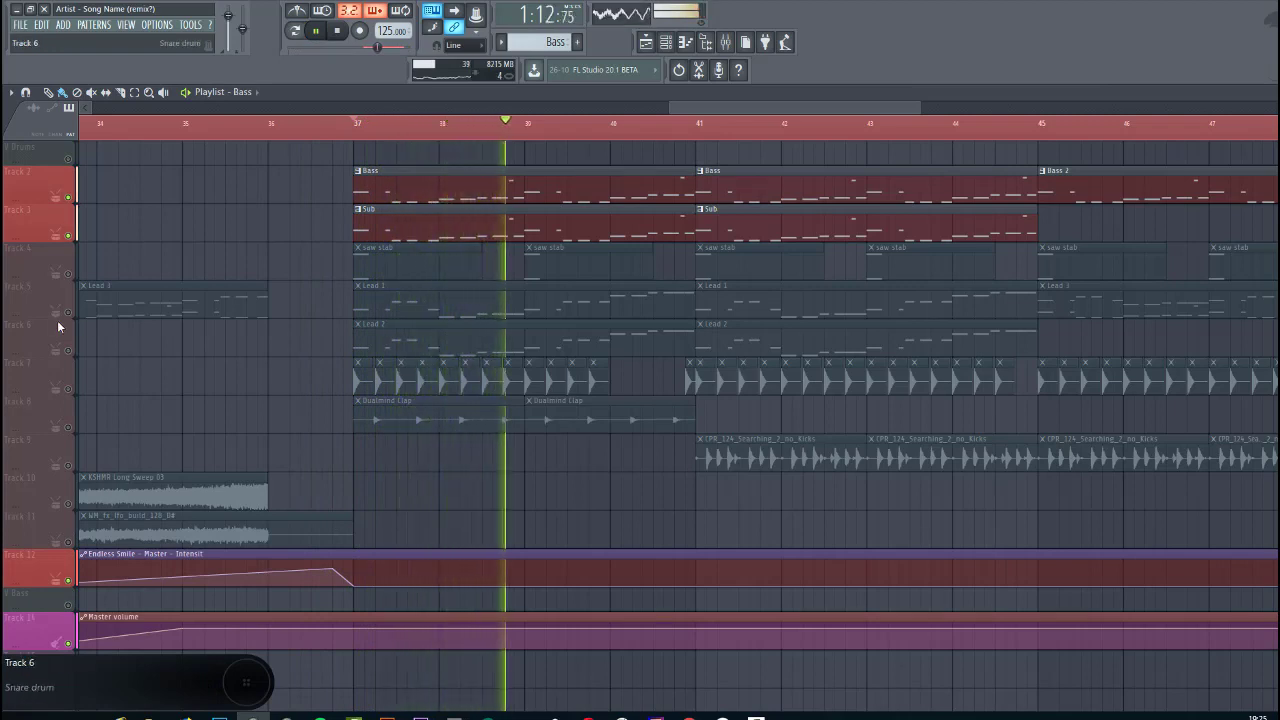
{"action": "key", "text": "space"}
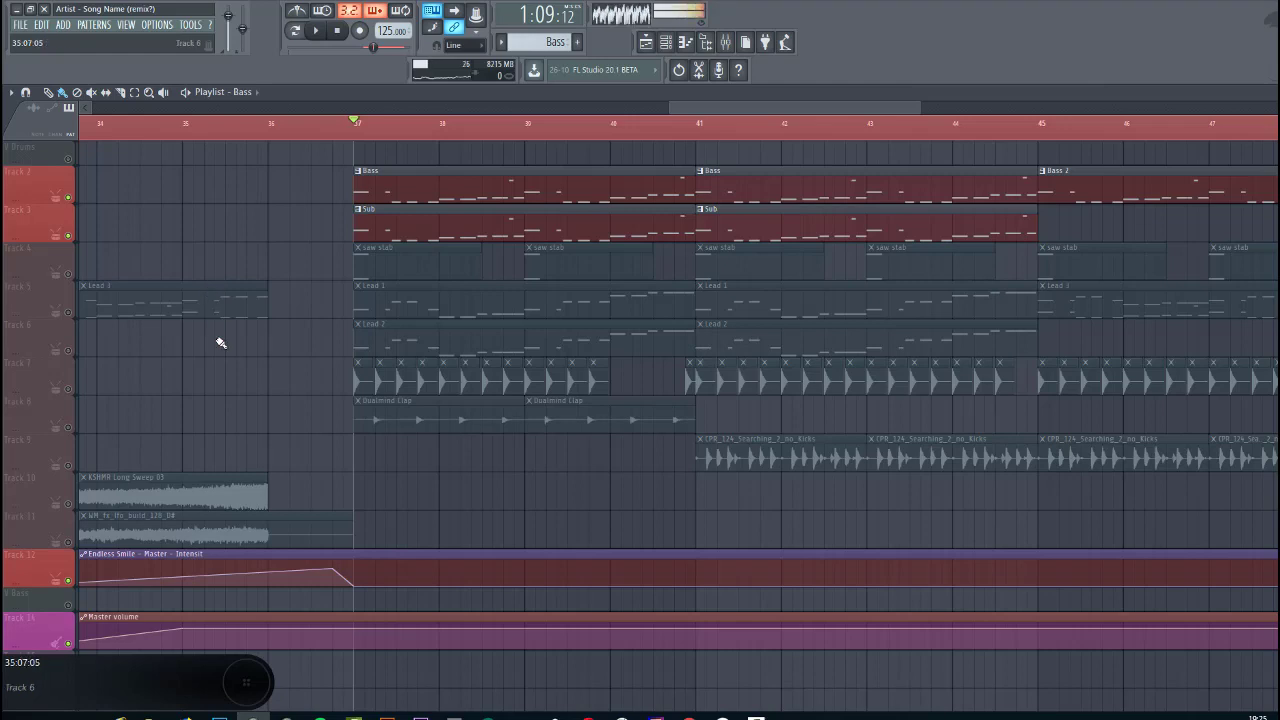
Isolate Track 5 with the lead clips, keeping both automation tracks active, and play from bar 37
{"action": "left_click", "coordinate": [70, 305]}
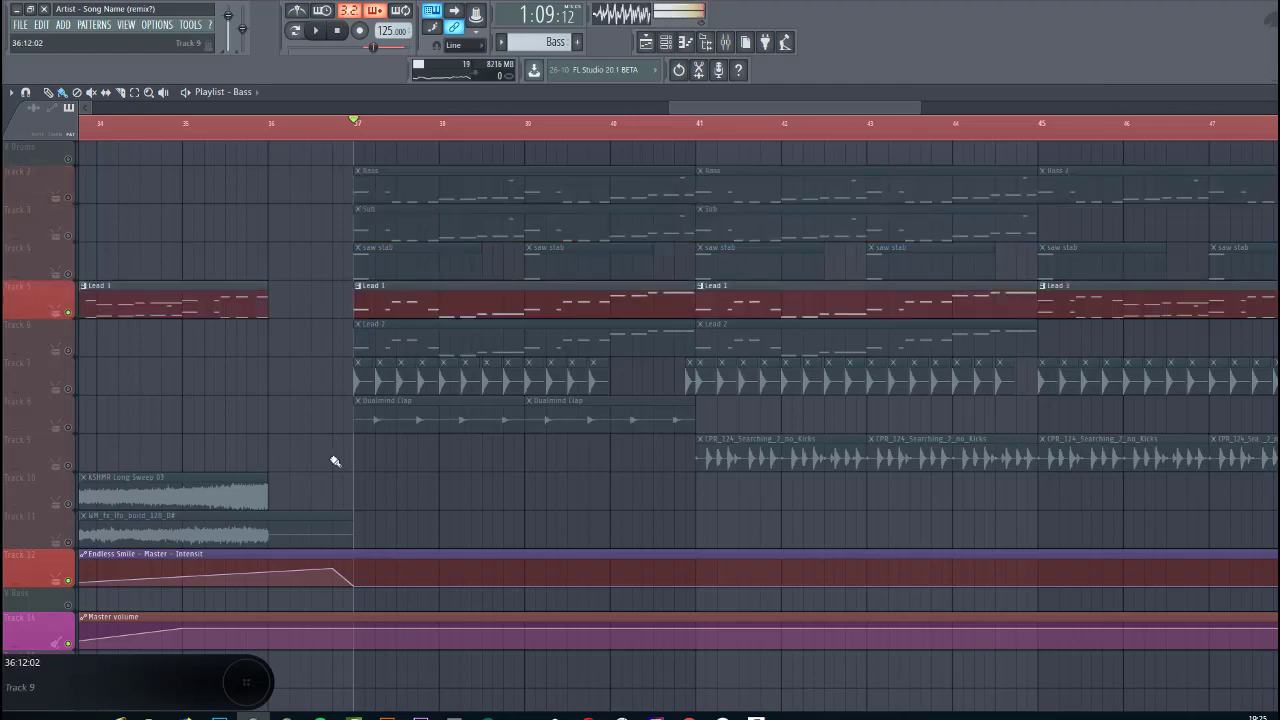
{"action": "key", "text": "space"}
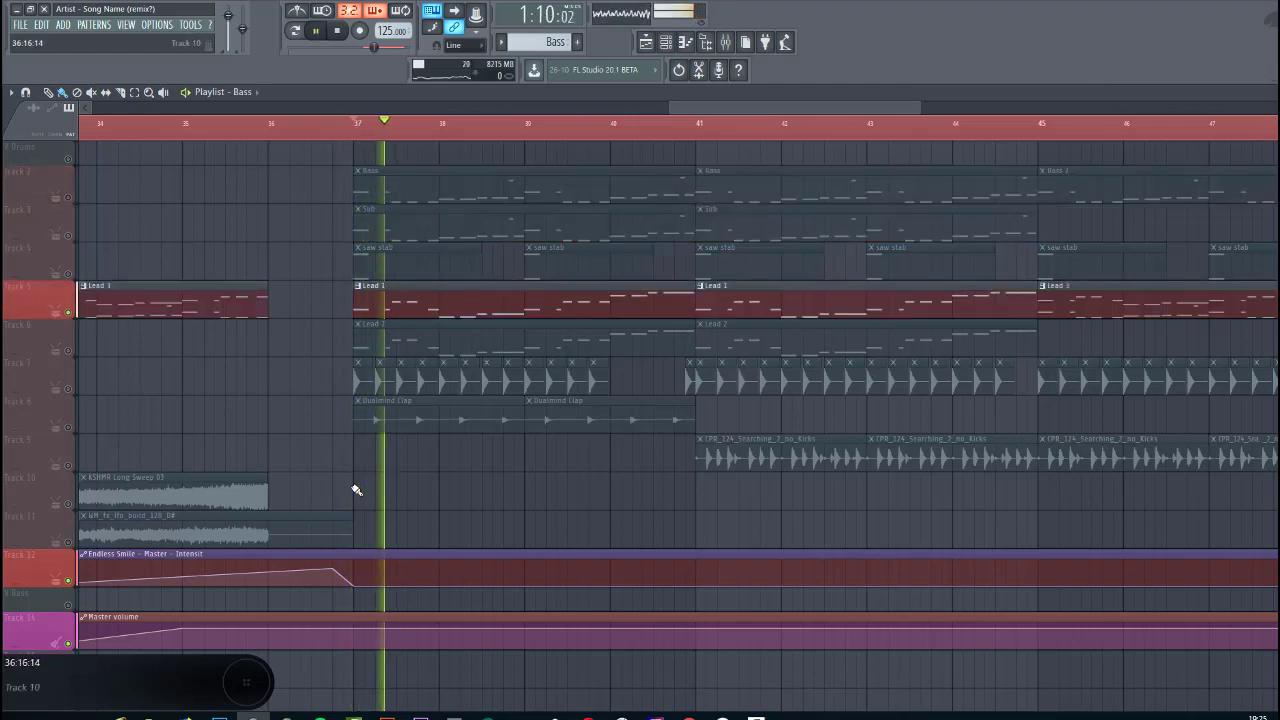
Switch from song to pattern playback and open the Lead 1 pattern from its playlist clip at bar 37
{"action": "left_click", "coordinate": [298, 38]}
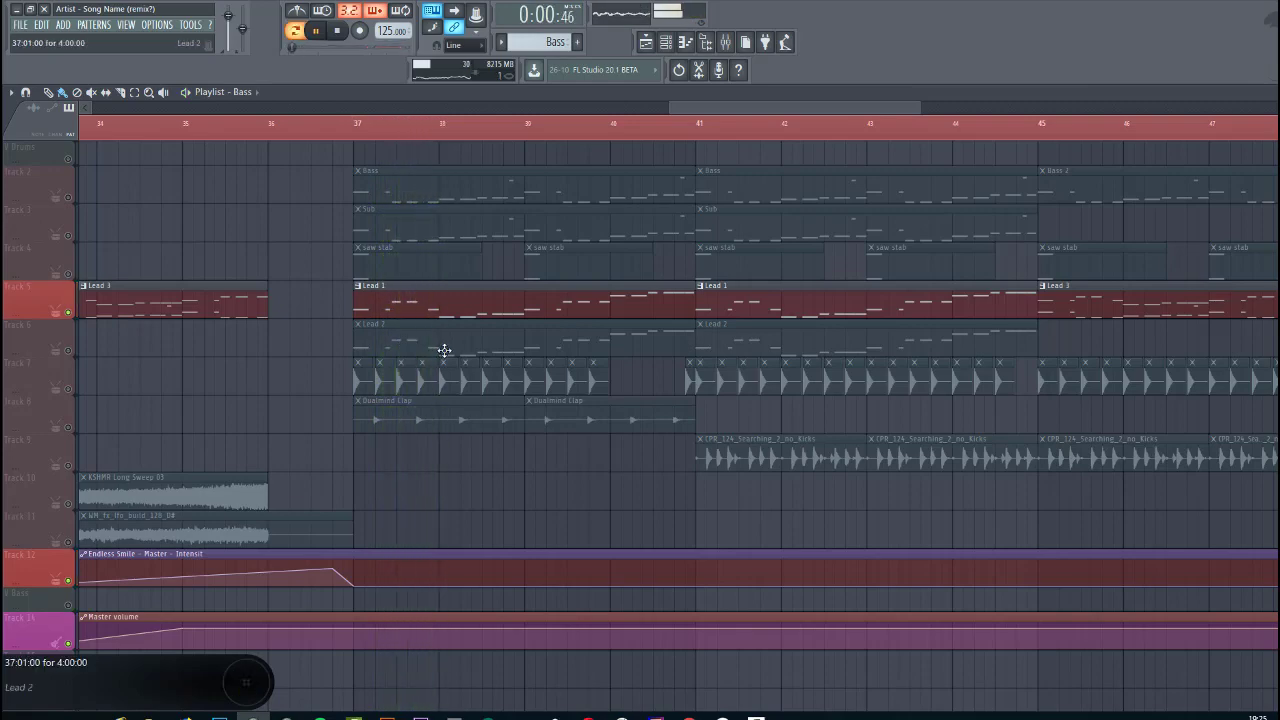
{"action": "double_click", "coordinate": [435, 309]}
{"action": "key", "text": "Escape"}
{"action": "double_click", "coordinate": [429, 333]}
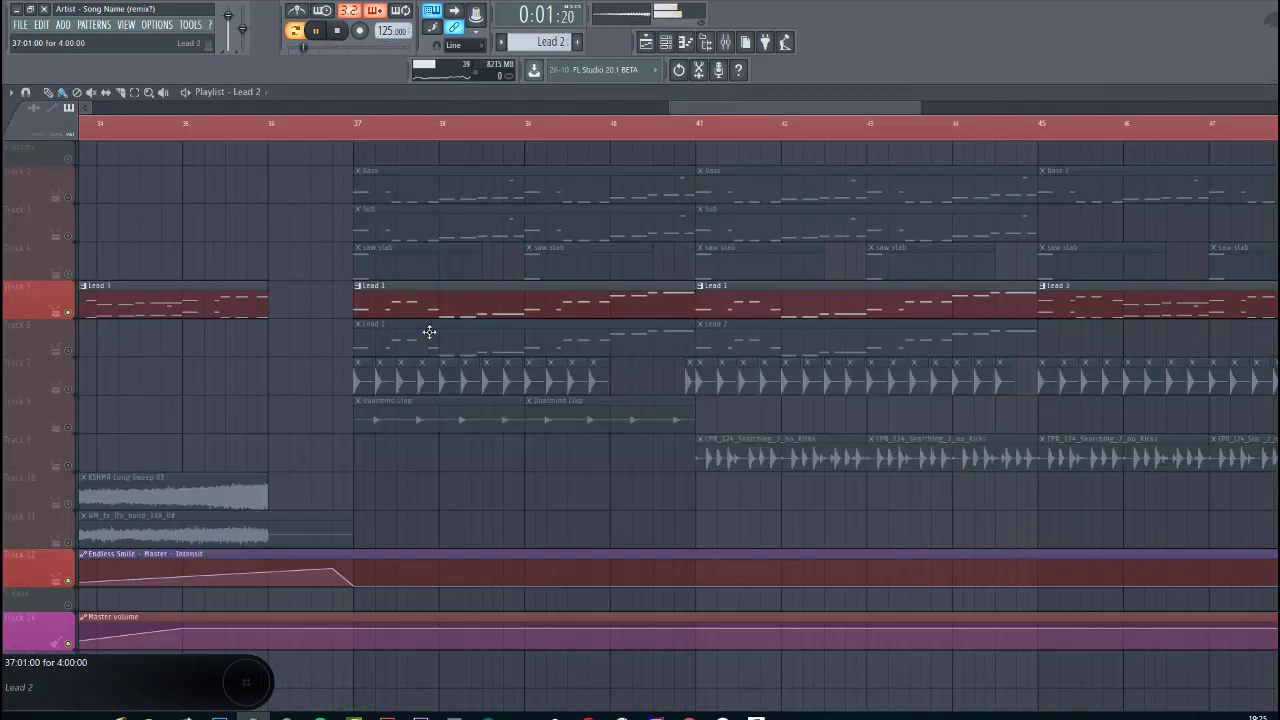
{"action": "key", "text": "Escape"}
{"action": "double_click", "coordinate": [437, 311]}
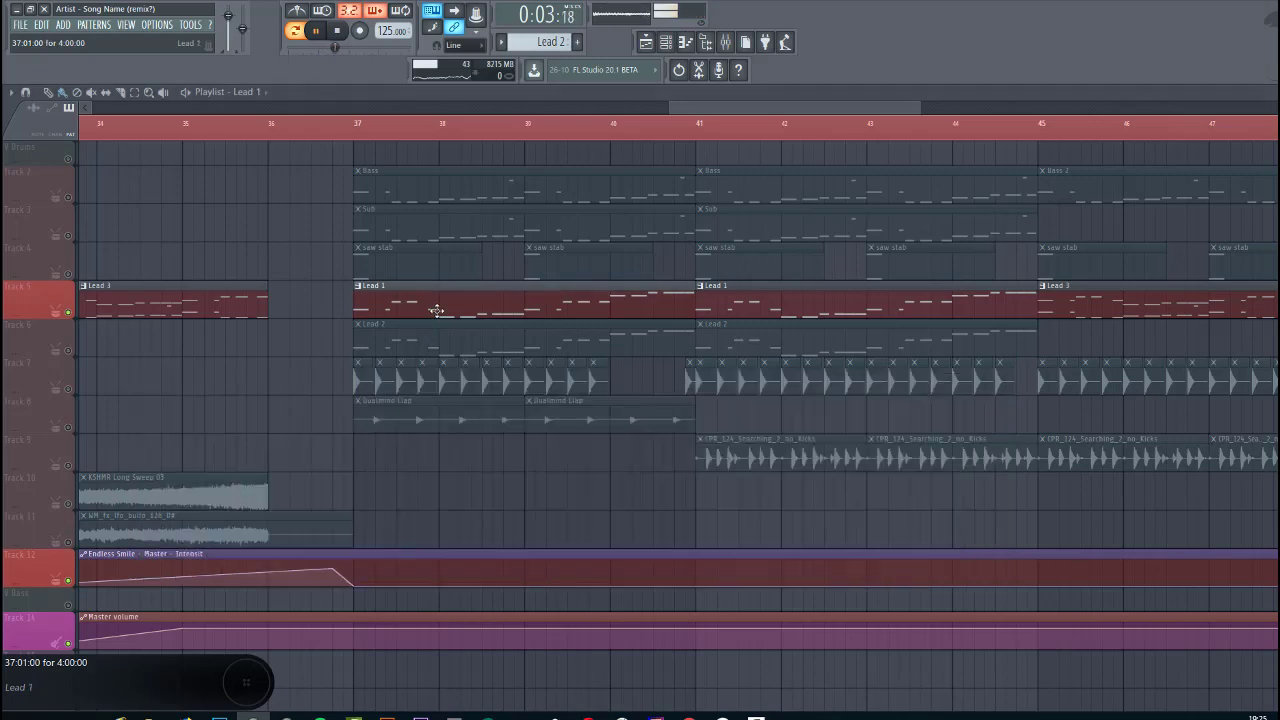
Examine the full Lead 1 note sequence in the piano roll and play the pattern
{"action": "key", "text": "space"}
{"action": "scroll", "coordinate": [440, 358], "scroll_direction": "down", "scroll_amount": 6}
{"action": "scroll", "coordinate": [444, 386], "scroll_direction": "up", "scroll_amount": 3}
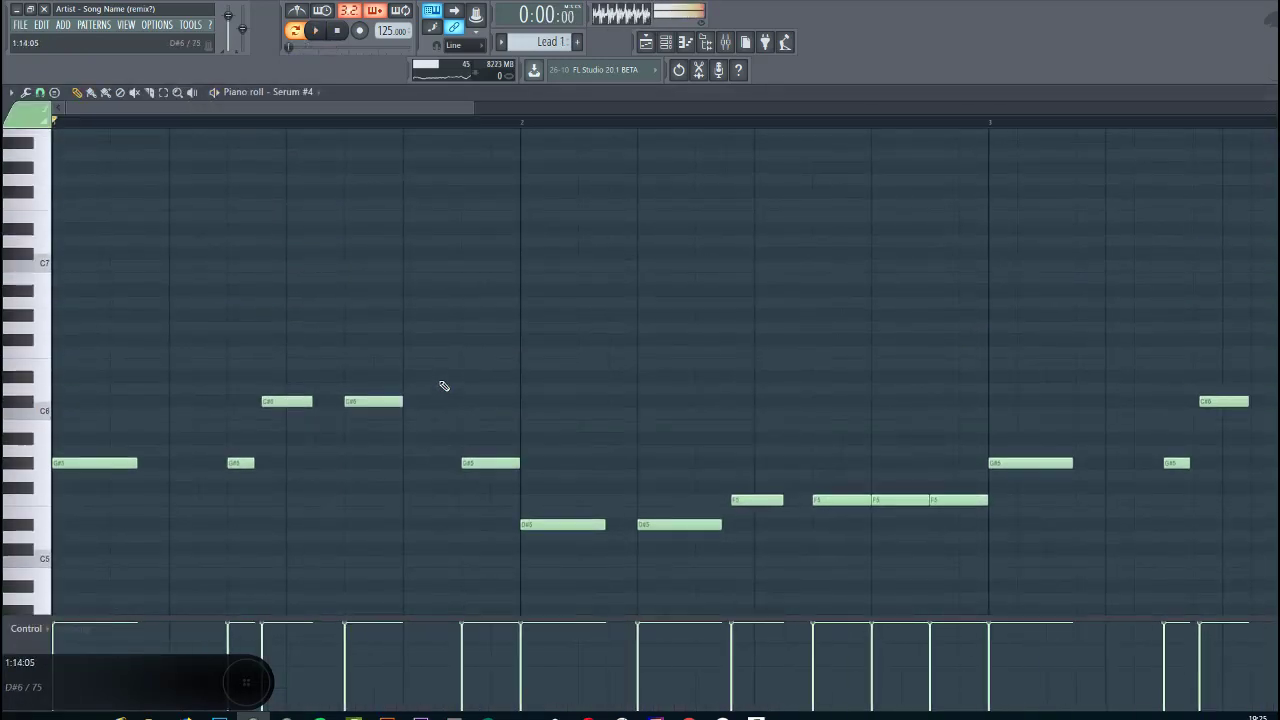
{"action": "scroll", "coordinate": [444, 386], "scroll_direction": "down", "scroll_amount": 5}
{"action": "key", "text": "space"}
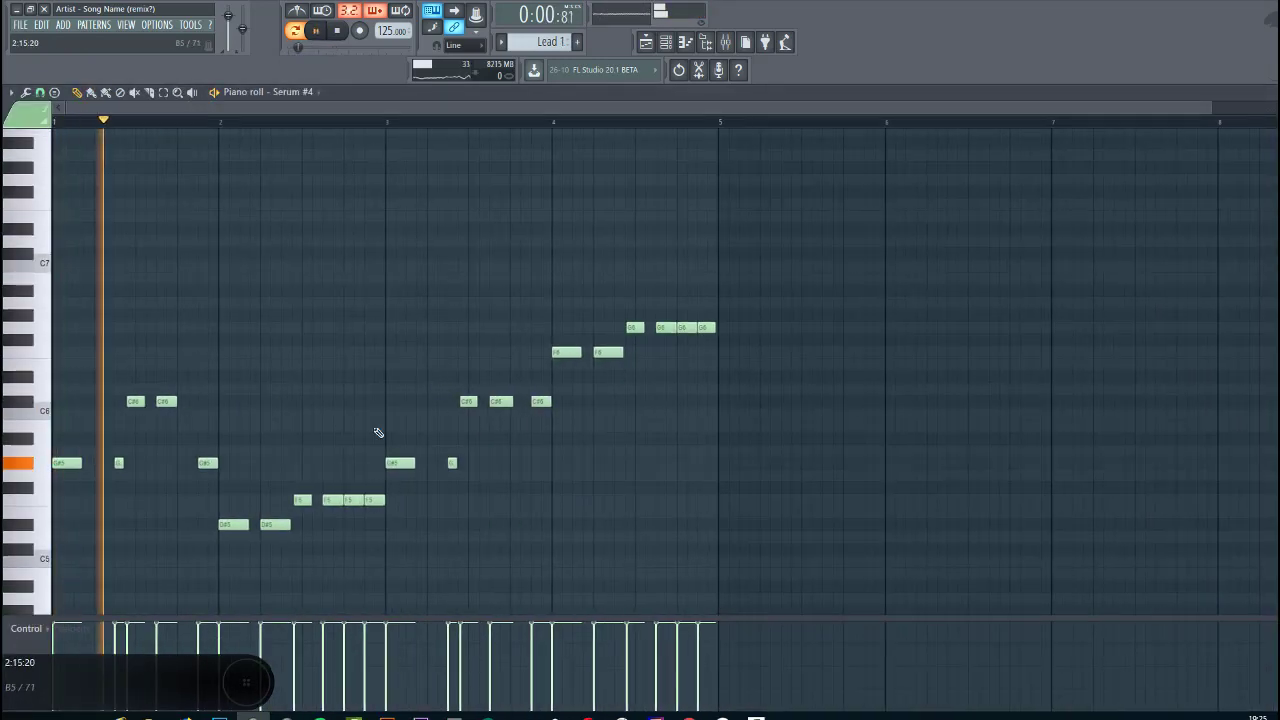
Open the Lead 1 pattern's Serum #4 synth and reposition its window to show the preset and oscillator settings
{"action": "key", "text": "Escape"}
{"action": "left_click", "coordinate": [247, 457]}
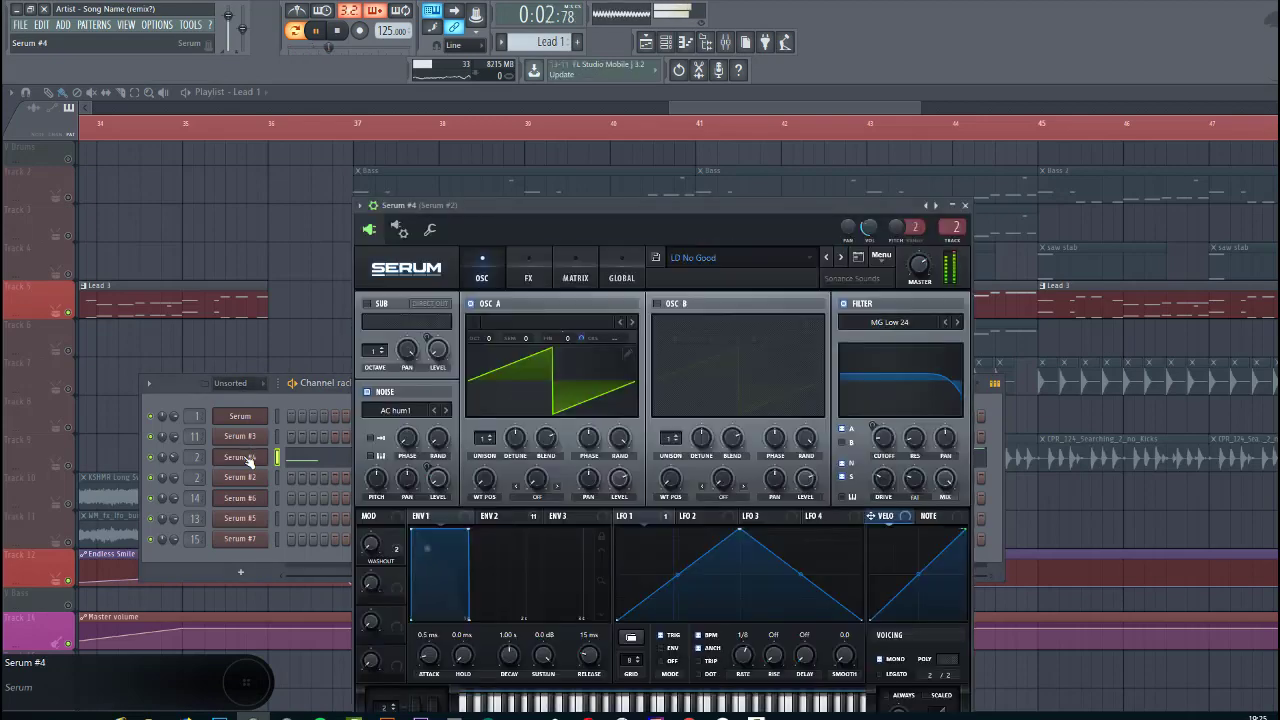
{"action": "left_click_drag", "start_coordinate": [669, 213], "coordinate": [607, 188]}
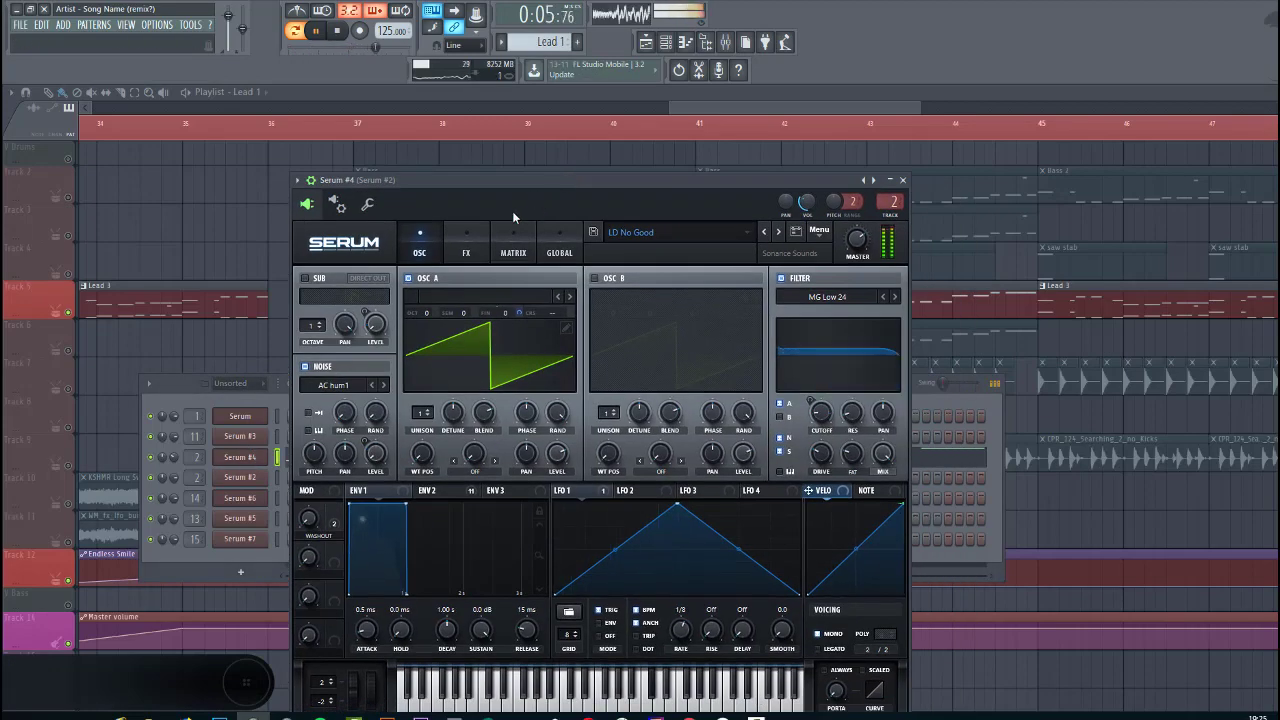
Examine the effects on the Serum #2 mixer channel, including FabFilter Pro-Q 2, and return to the playlist
{"action": "left_click", "coordinate": [740, 50]}
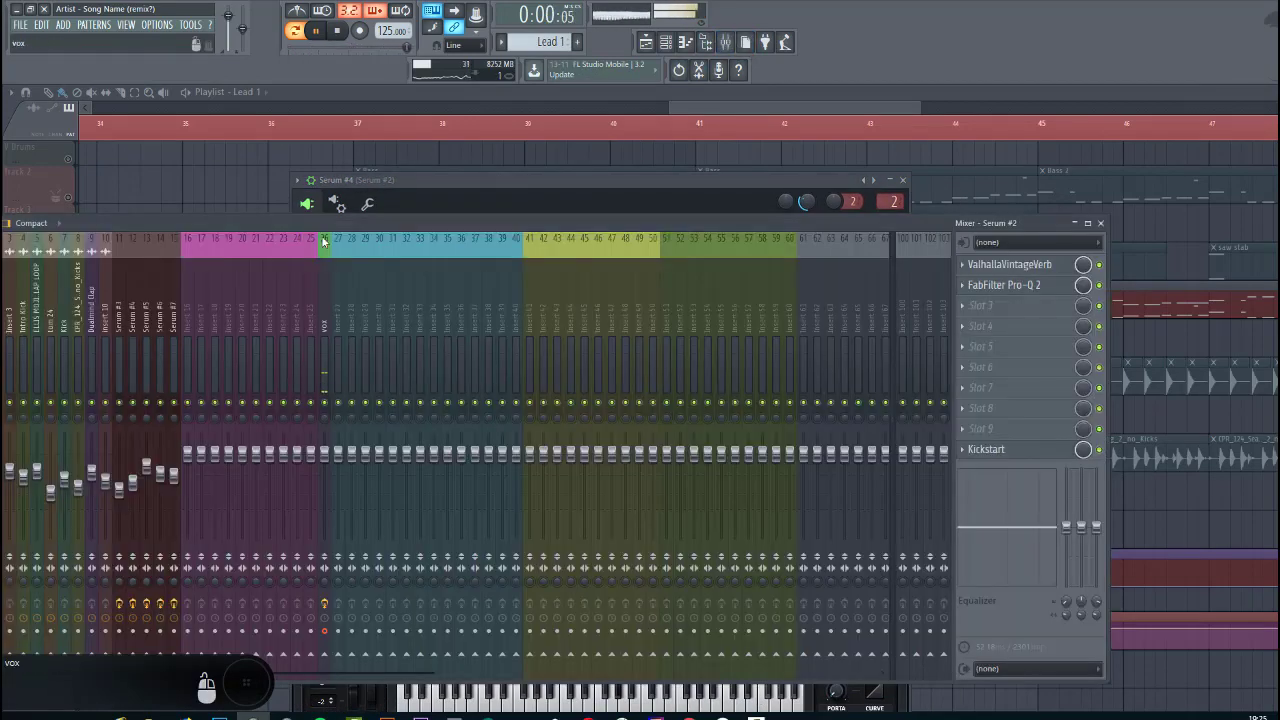
{"action": "left_click_drag", "start_coordinate": [334, 227], "coordinate": [405, 233]}
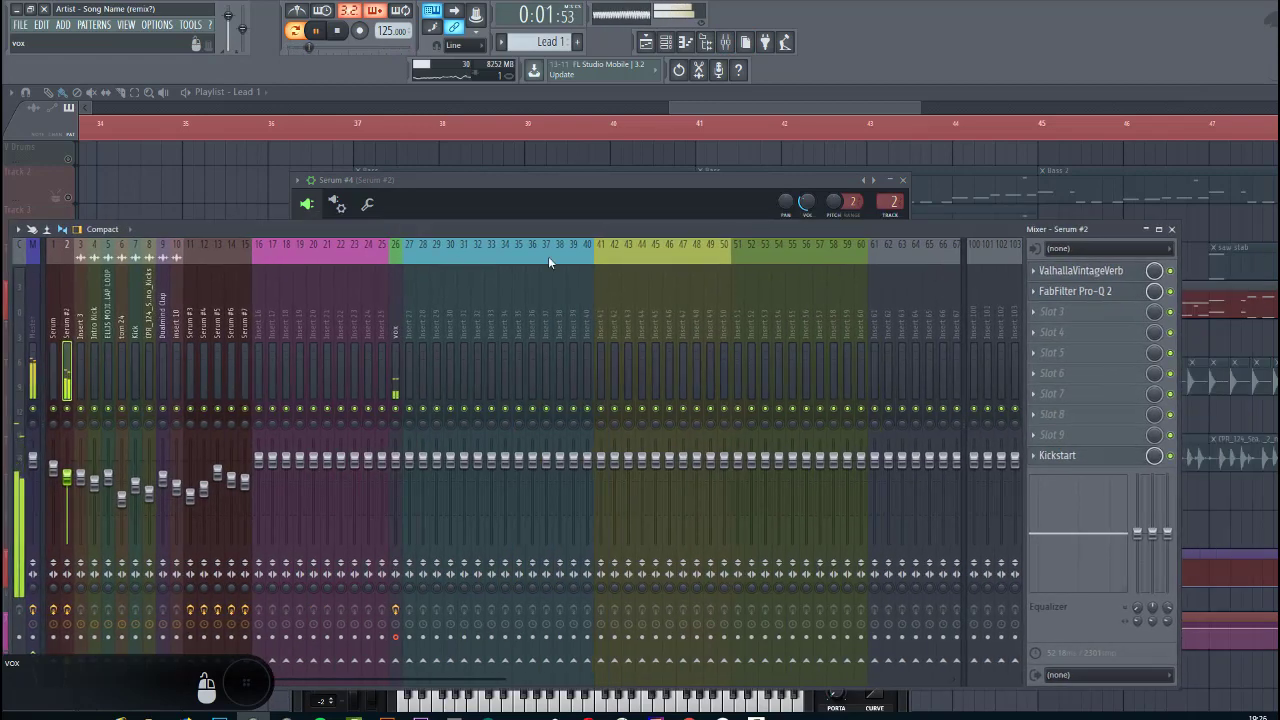
{"action": "left_click", "coordinate": [1080, 284]}
{"action": "left_click", "coordinate": [1080, 291]}
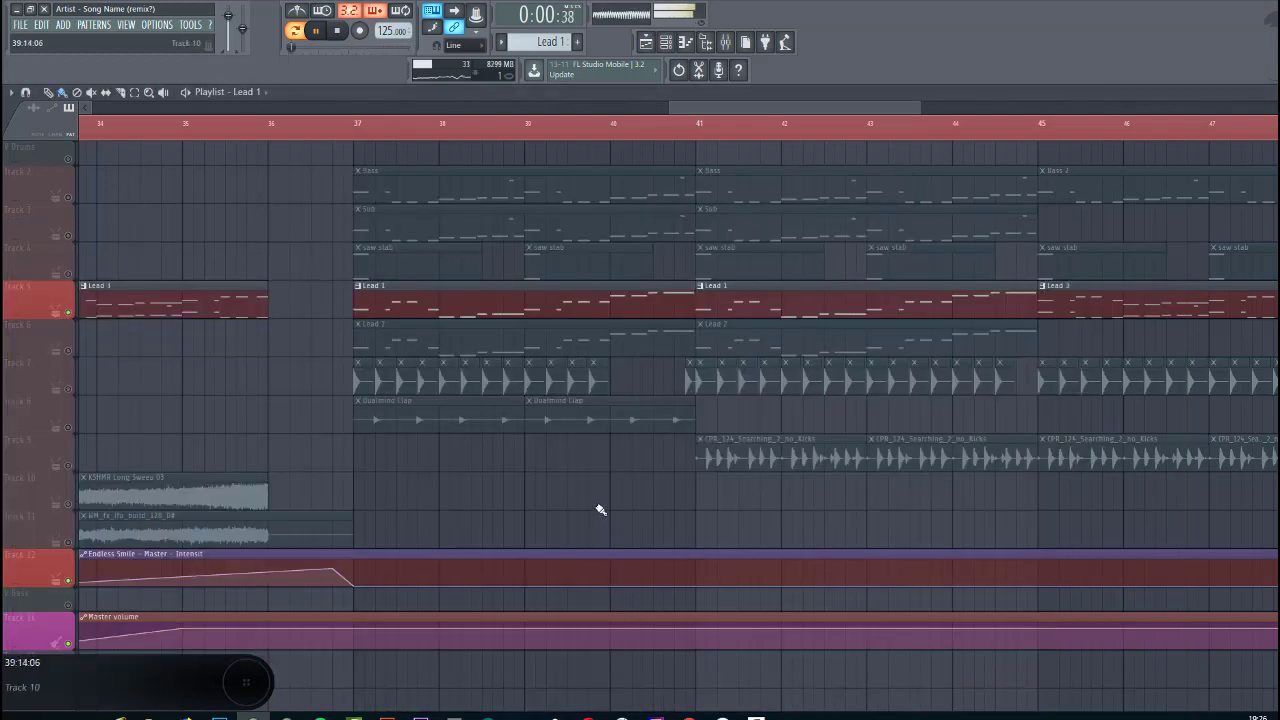
Unmute Track 6 with the Lead 2 clips and open the Lead 2 pattern's Serum #2 synth while it plays
{"action": "left_click", "coordinate": [68, 350]}
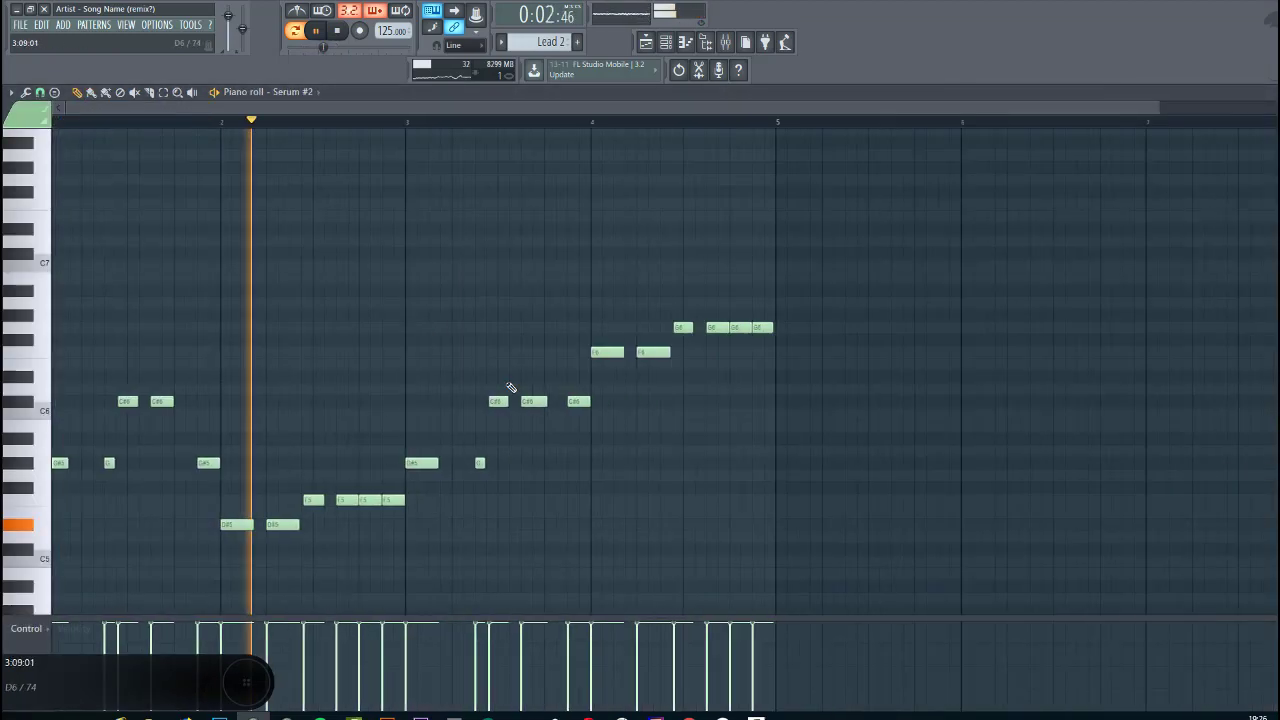
{"action": "key", "text": "F7"}
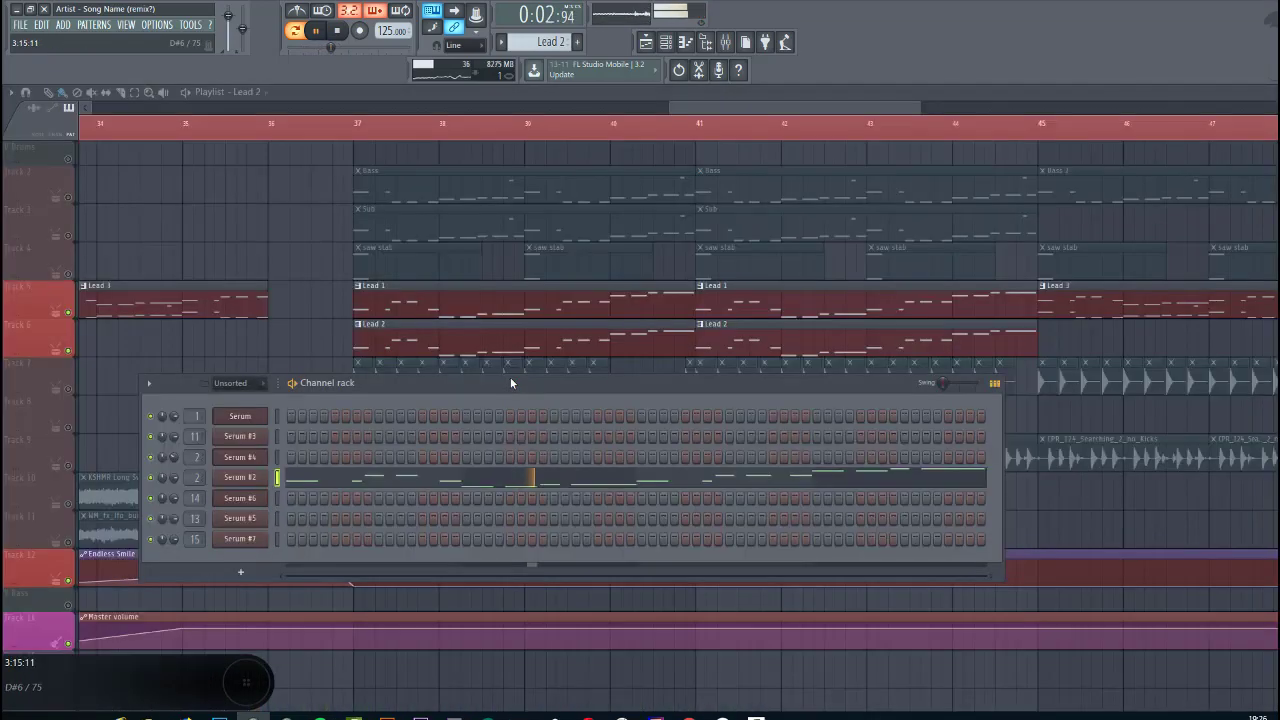
{"action": "left_click", "coordinate": [240, 484]}
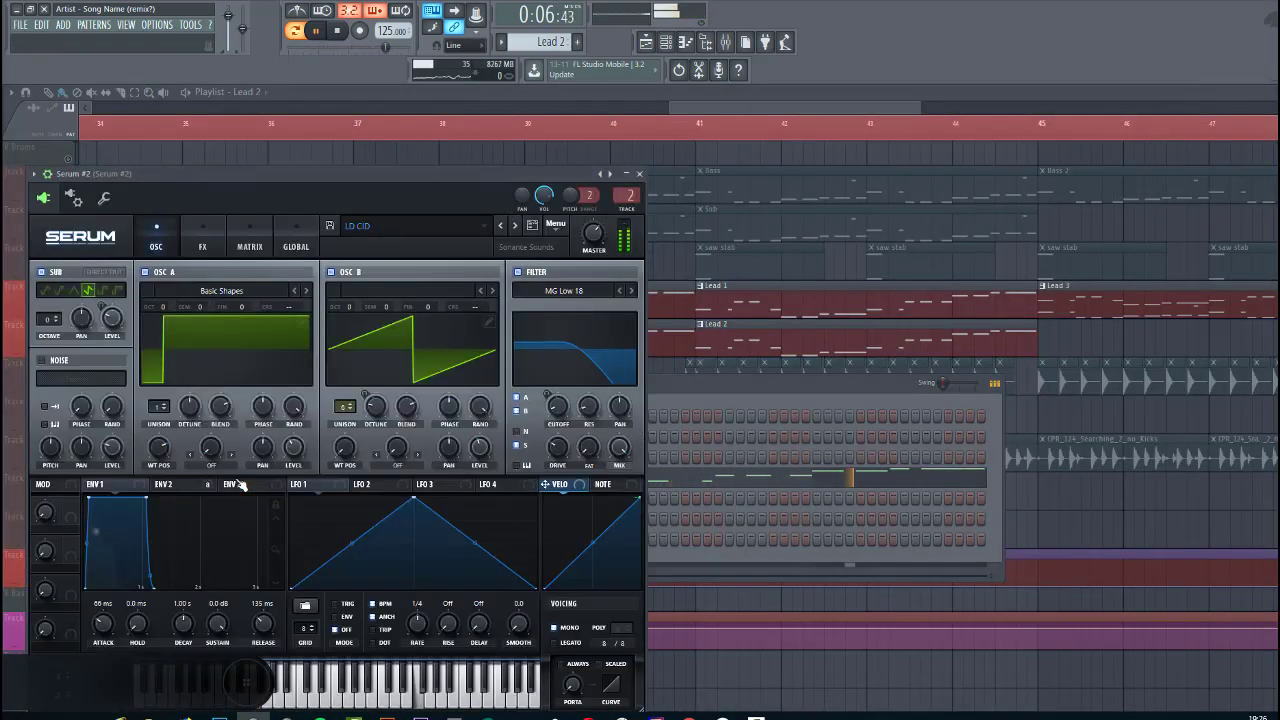
Reposition the Serum #2 window and examine the FabFilter Pro-Q 2 on its mixer channel
{"action": "left_click_drag", "start_coordinate": [540, 164], "coordinate": [666, 210]}
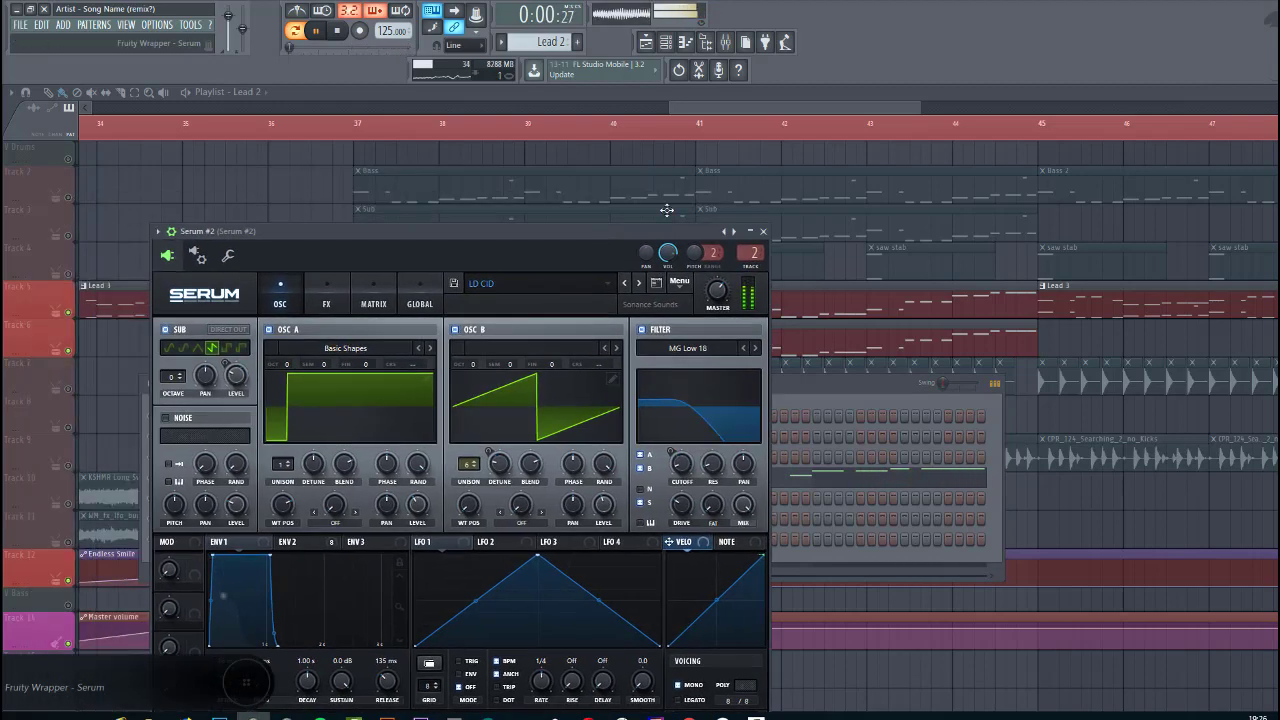
{"action": "left_click", "coordinate": [737, 47]}
{"action": "left_click", "coordinate": [1075, 291]}
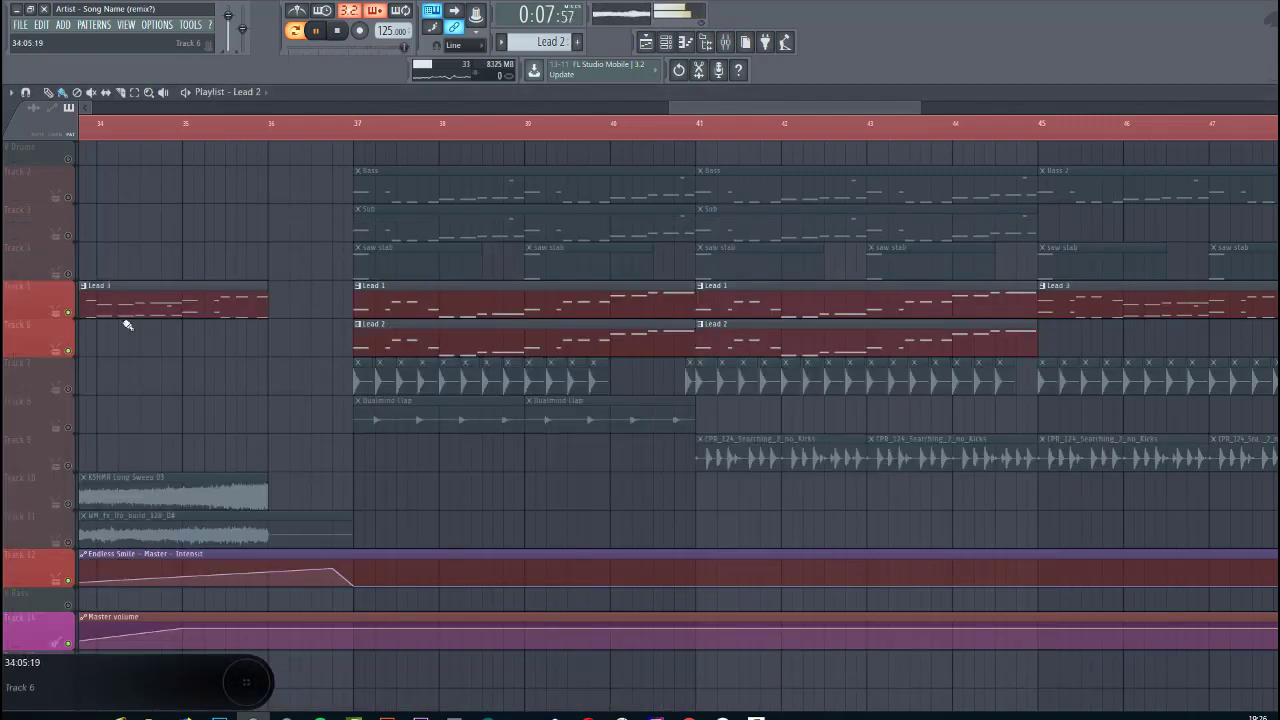
Unmute the Bass and Sub tracks and play them with both leads in song mode from just before bar 37
{"action": "left_click", "coordinate": [69, 236]}
{"action": "left_click", "coordinate": [69, 198]}
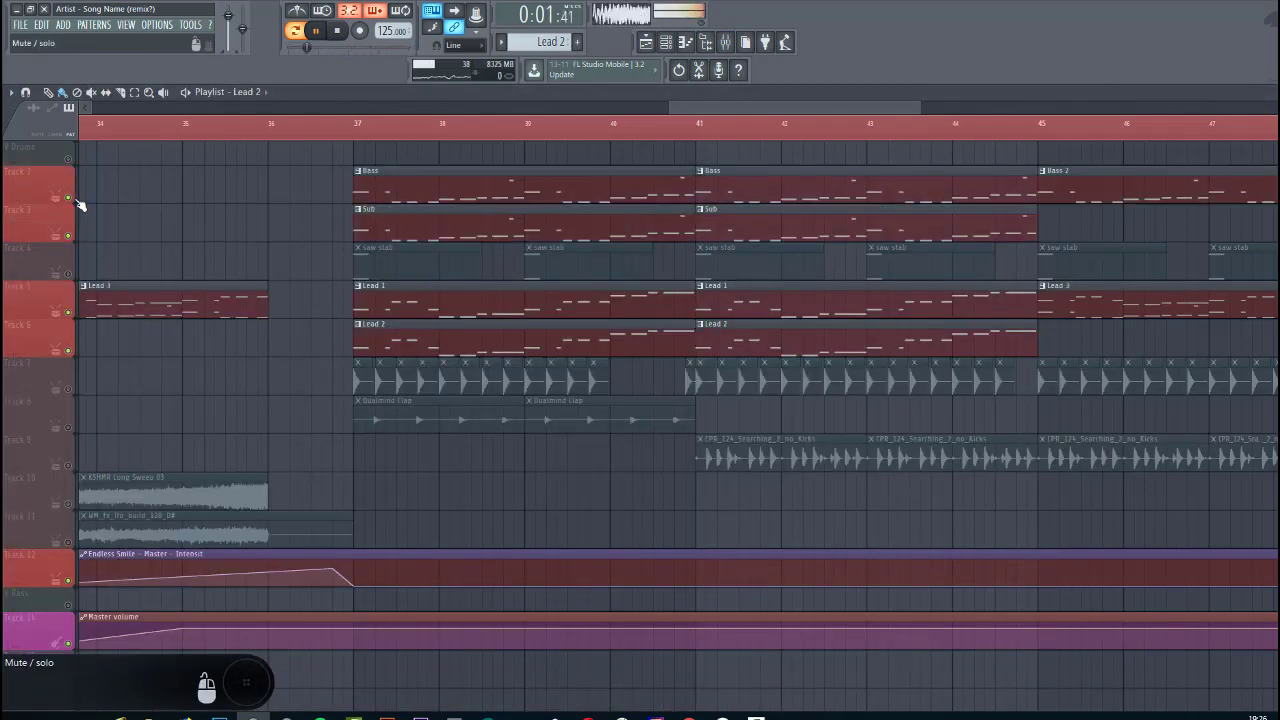
{"action": "left_click", "coordinate": [335, 122]}
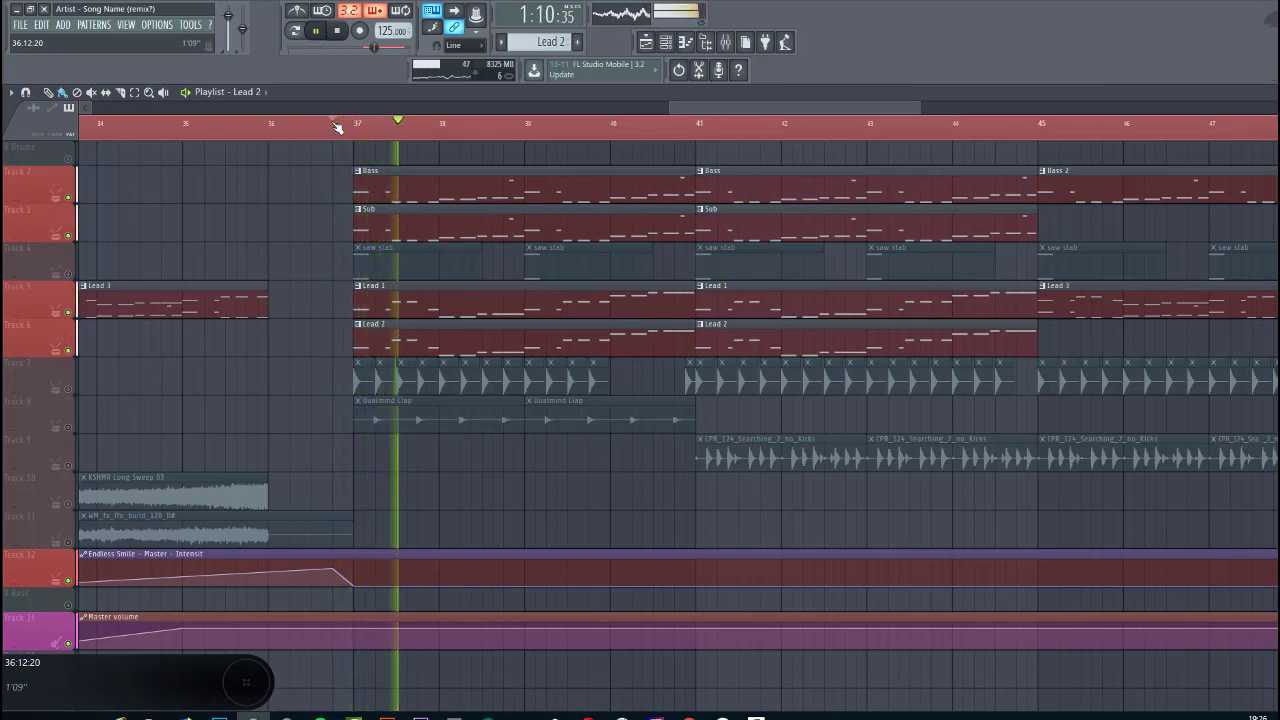
{"action": "key", "text": "space"}
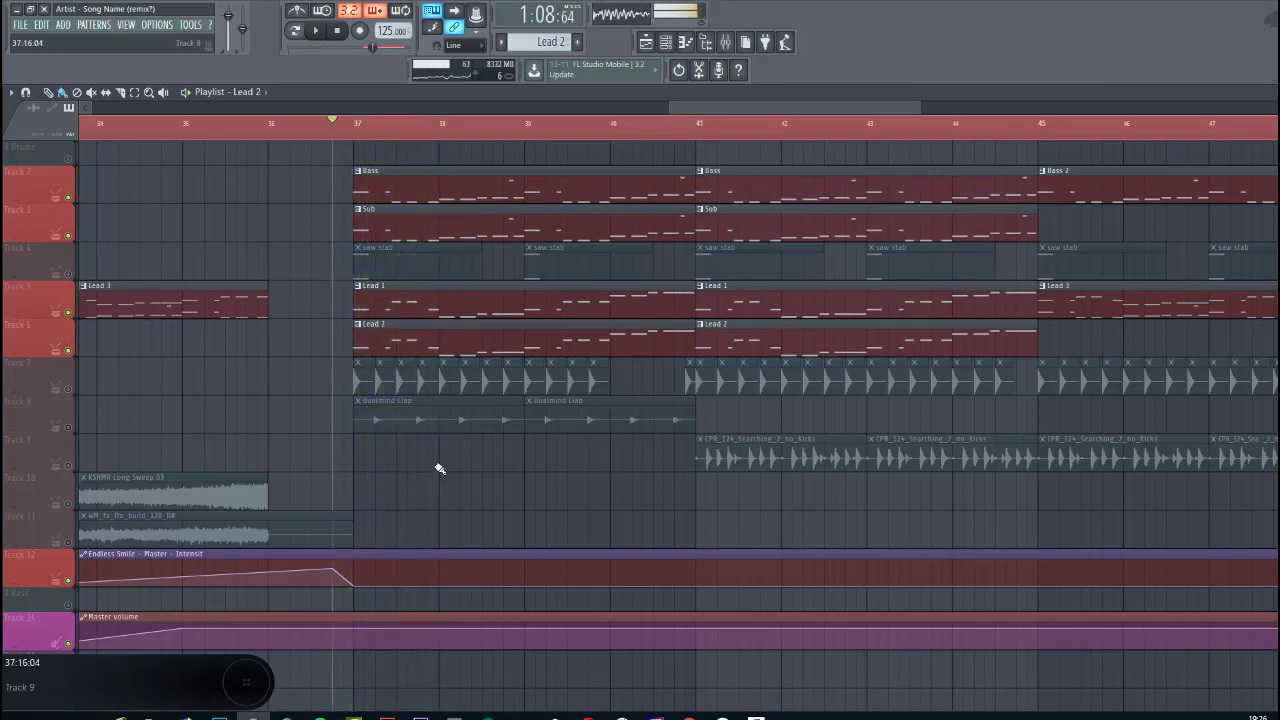
Unmute Track 4 with the saw stab clips and audition the saw stab pattern in the piano roll
{"action": "left_click", "coordinate": [357, 123]}
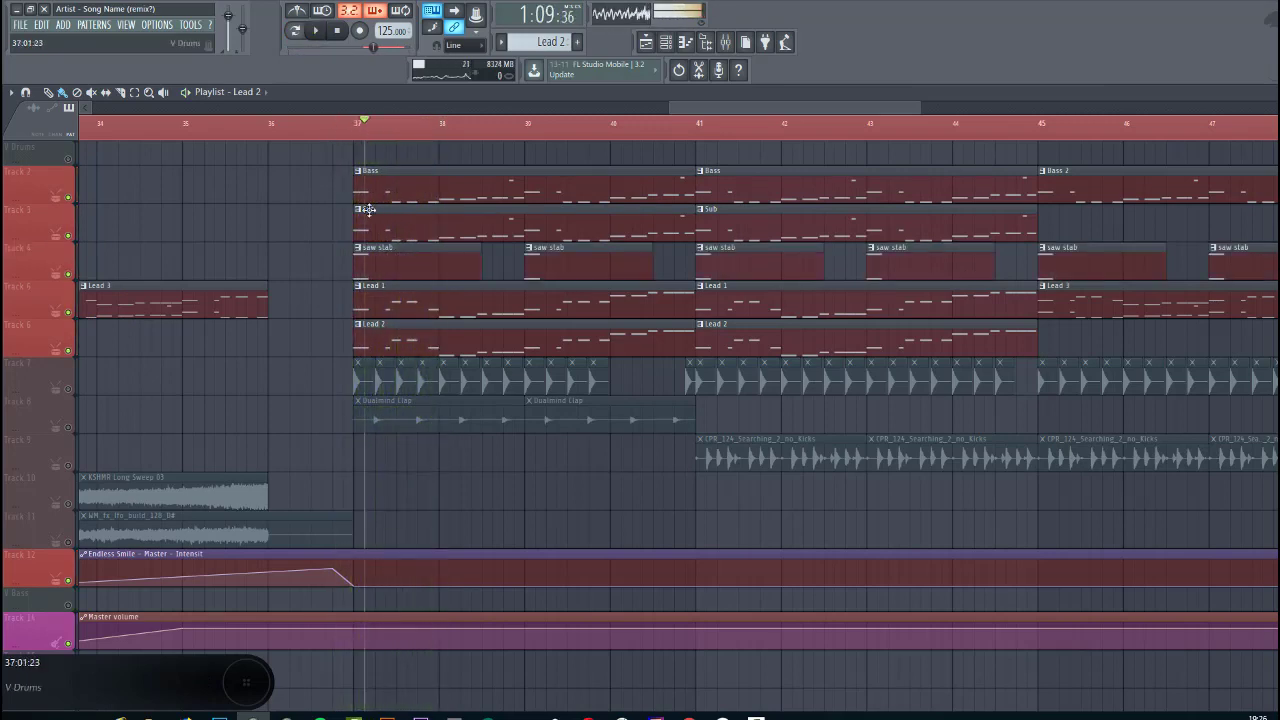
{"action": "double_click", "coordinate": [412, 267]}
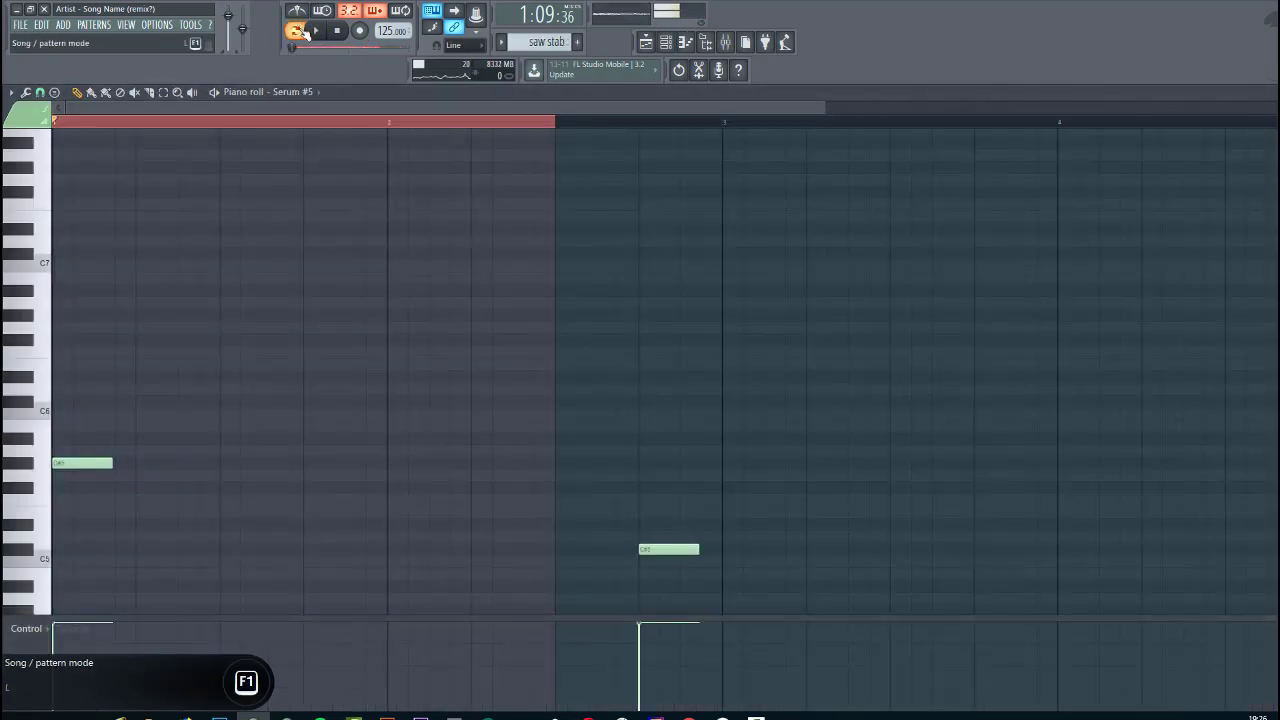
{"action": "scroll", "coordinate": [433, 322], "scroll_direction": "down", "scroll_amount": 3}
{"action": "scroll", "coordinate": [300, 331], "scroll_direction": "down", "scroll_amount": 5}
{"action": "key", "text": "space"}
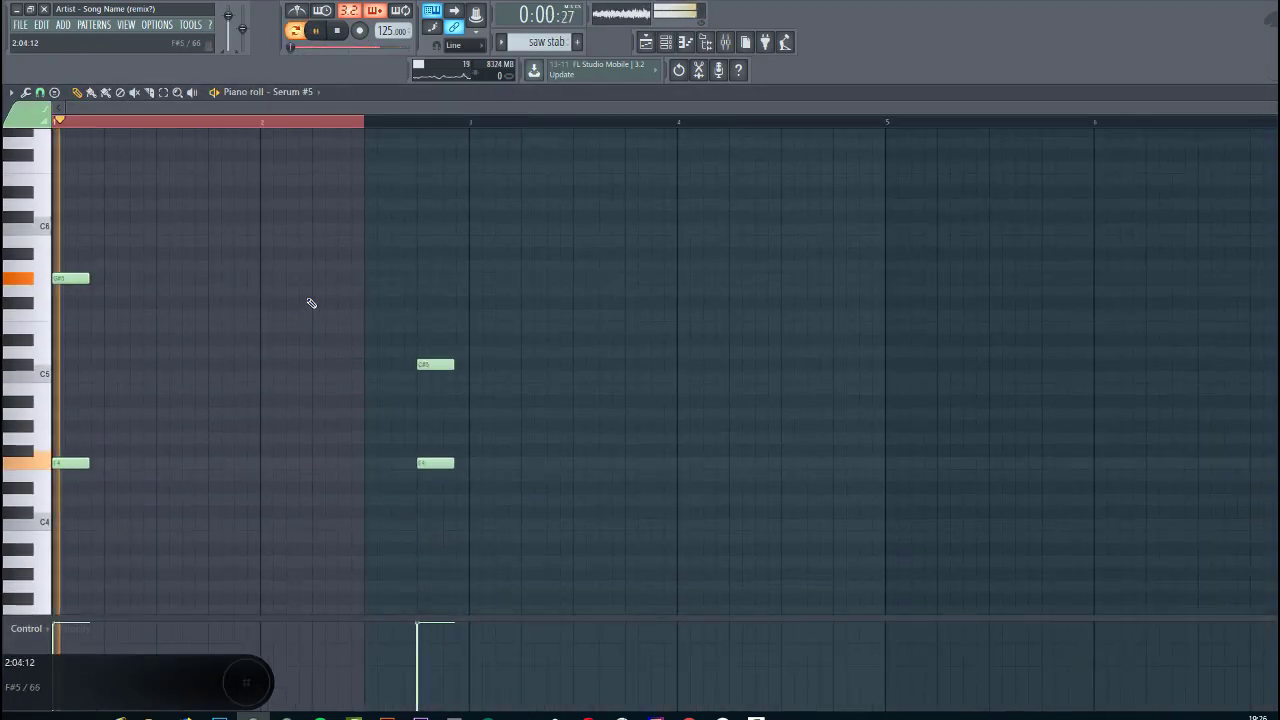
{"action": "key", "text": "space"}
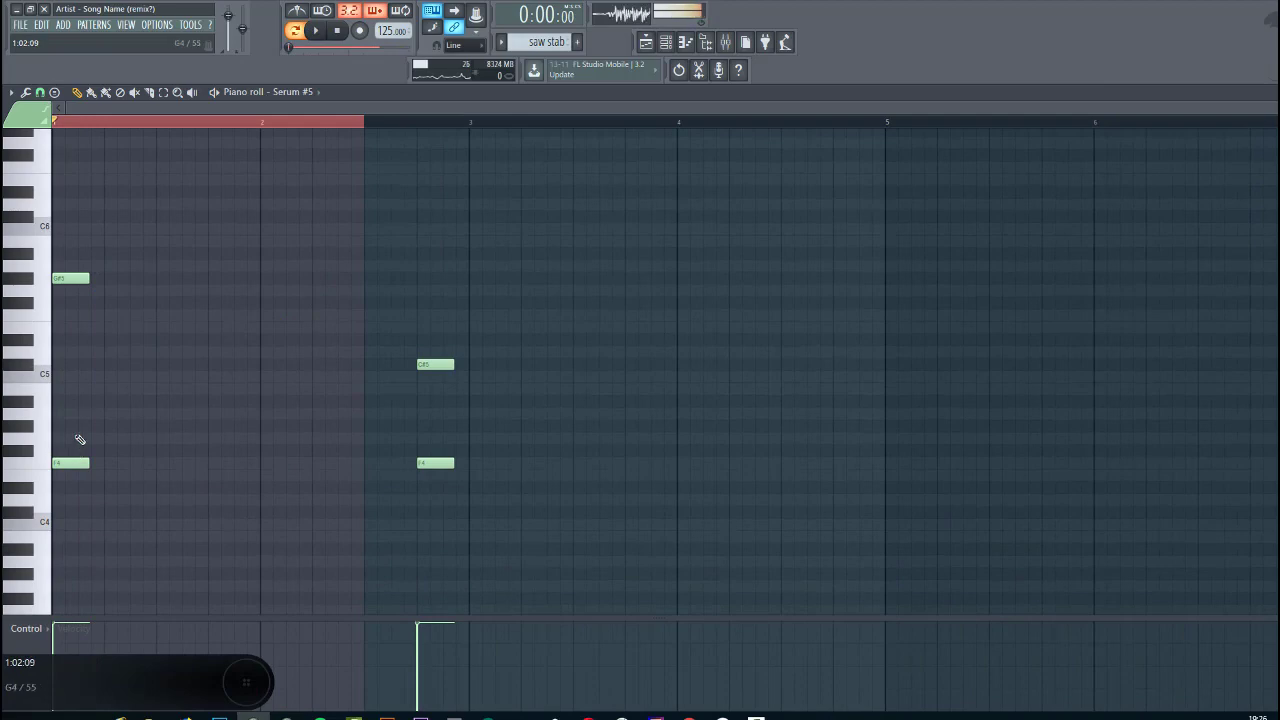
Examine the saw stab's Serum #5 synth and its mixer channel effects, and return to the playlist
{"action": "key", "text": "space"}
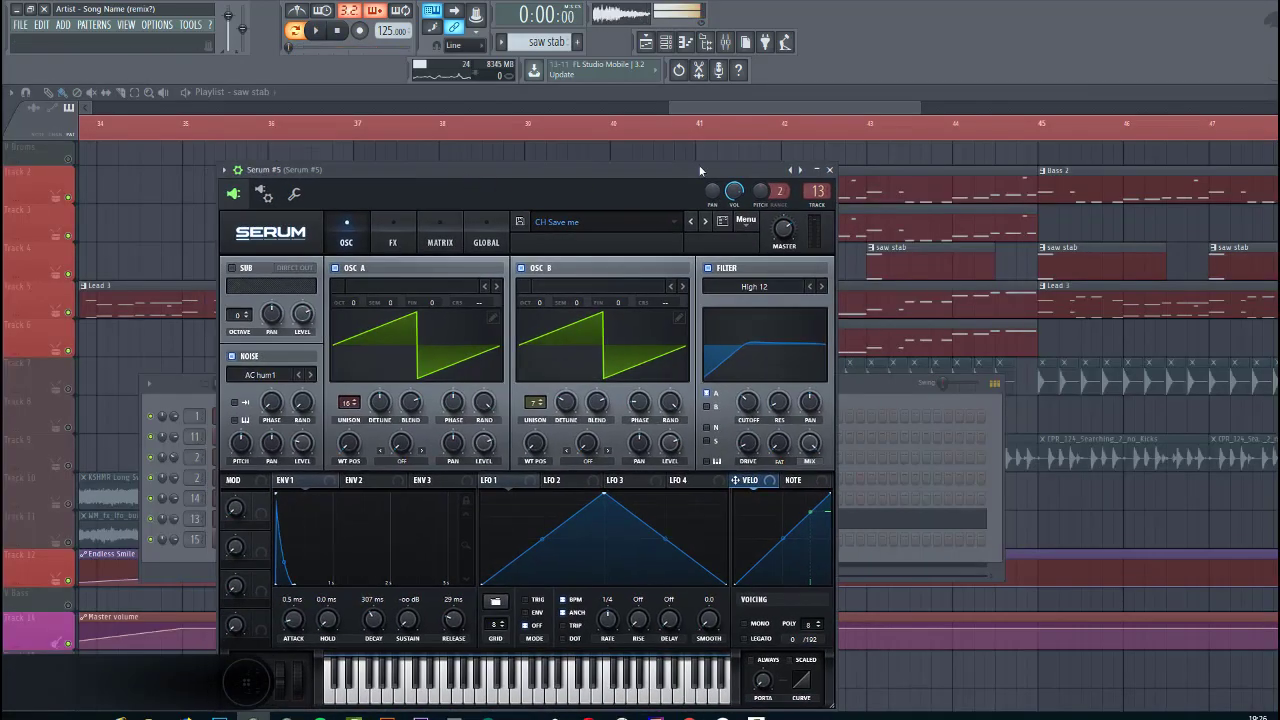
{"action": "left_click", "coordinate": [726, 43]}
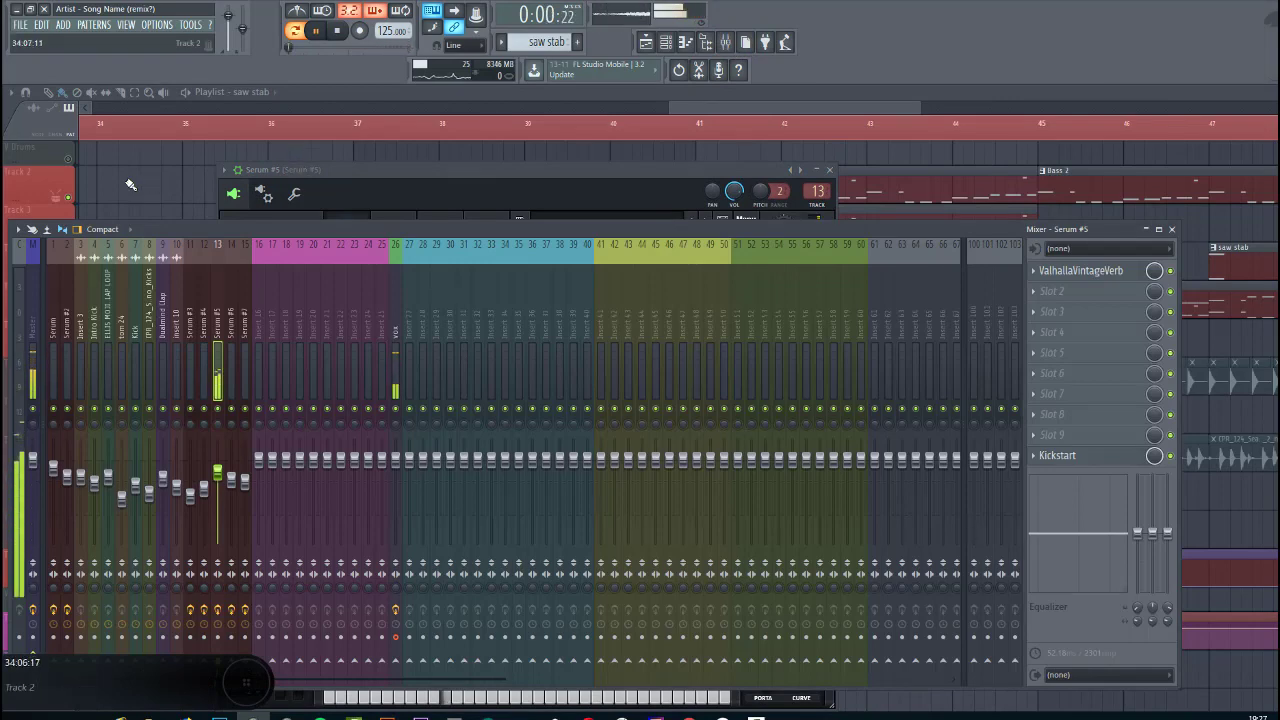
{"action": "key", "text": "F12"}
Play the bass, sub, saw stab and lead tracks together in song mode from just before bar 37
{"action": "left_click", "coordinate": [366, 128]}
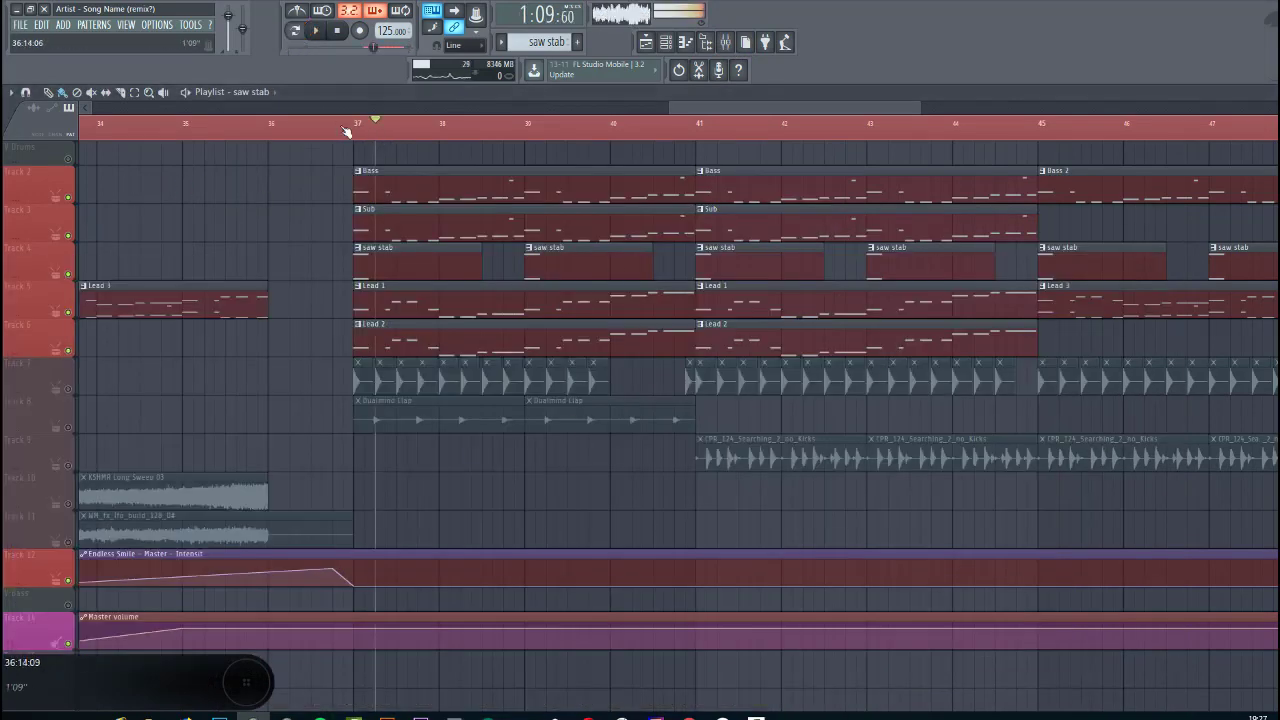
{"action": "key", "text": "space"}
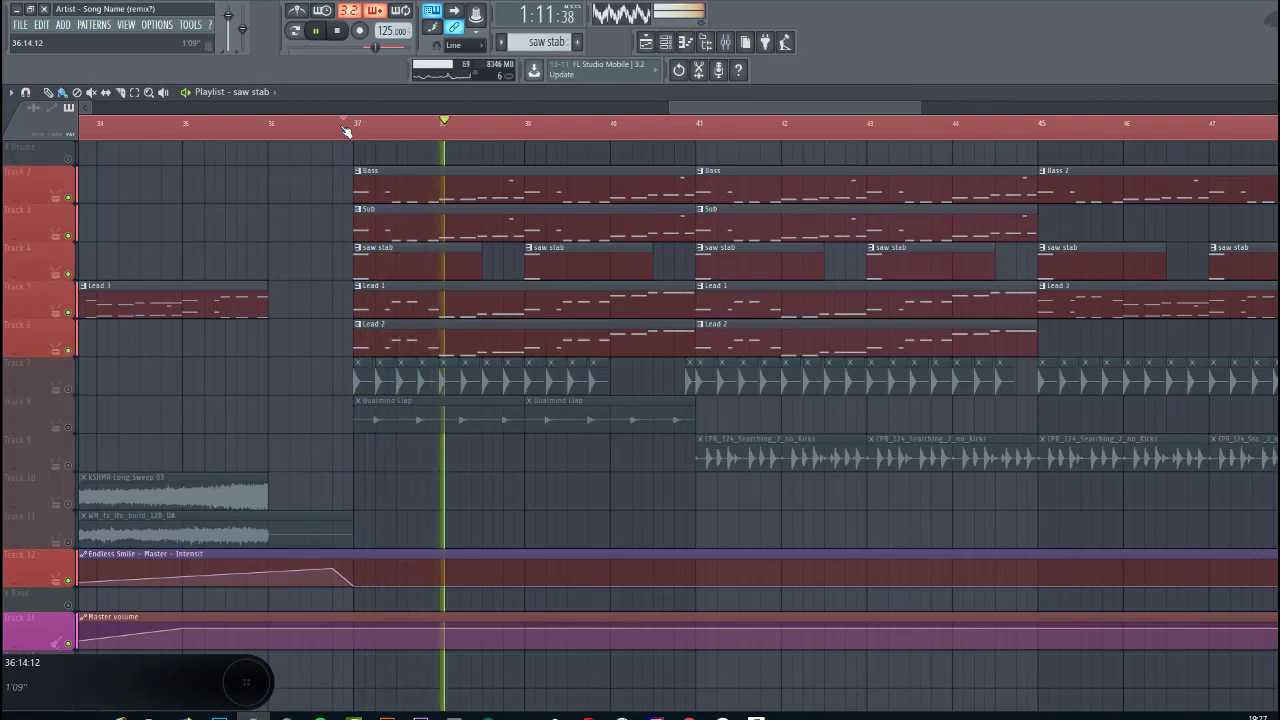
{"action": "key", "text": "space"}
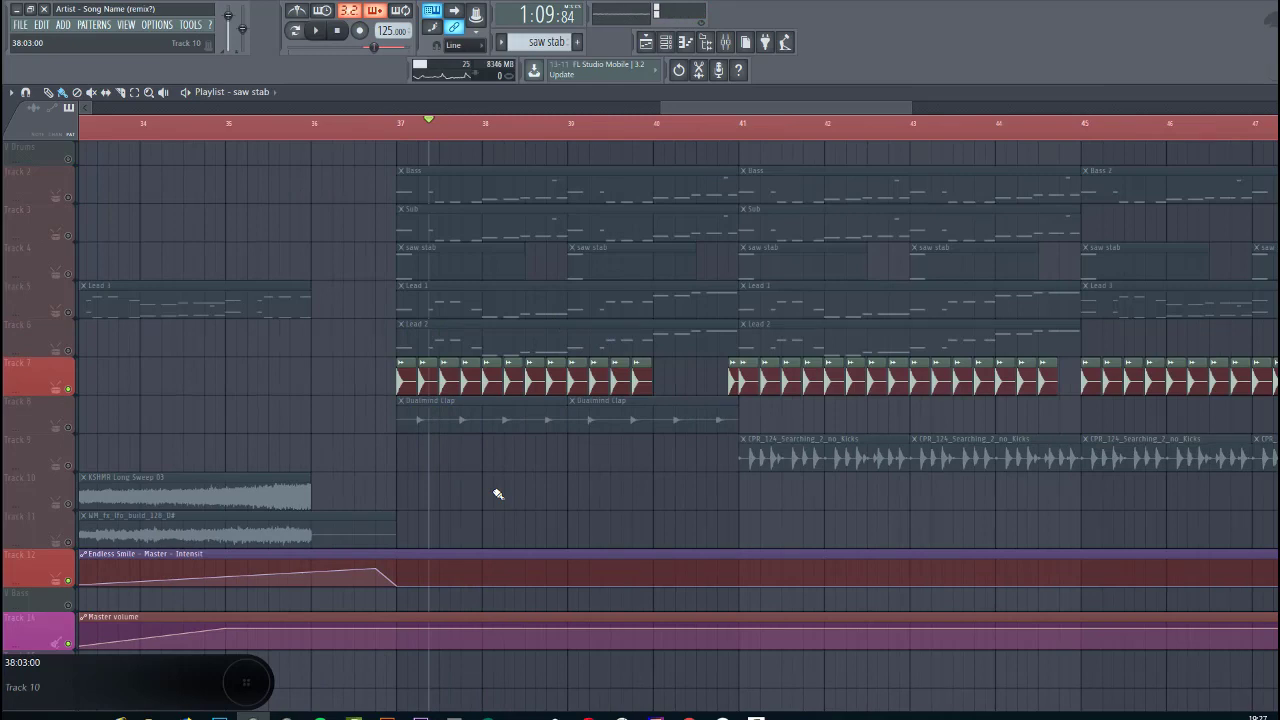
Play the isolated kick track from bar 37 and unmute Track 8 with the Dualmind Clap clips
{"action": "key", "text": "space"}
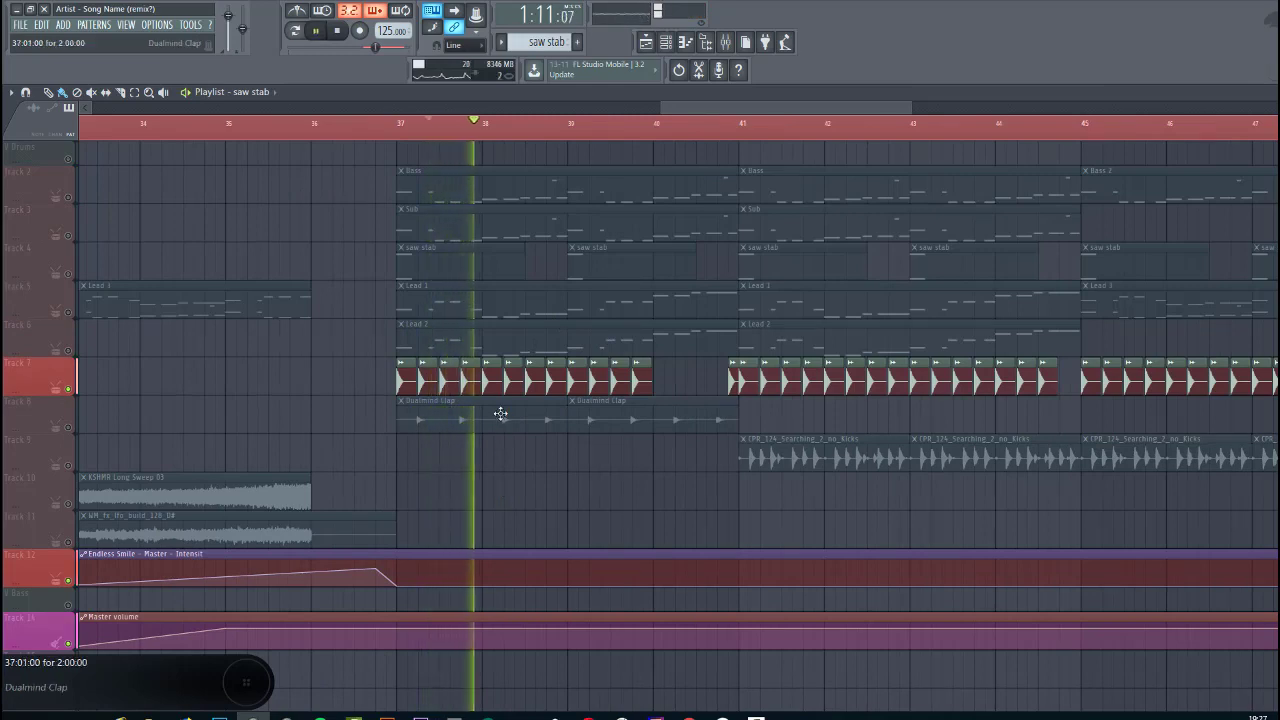
{"action": "left_click", "coordinate": [68, 428]}
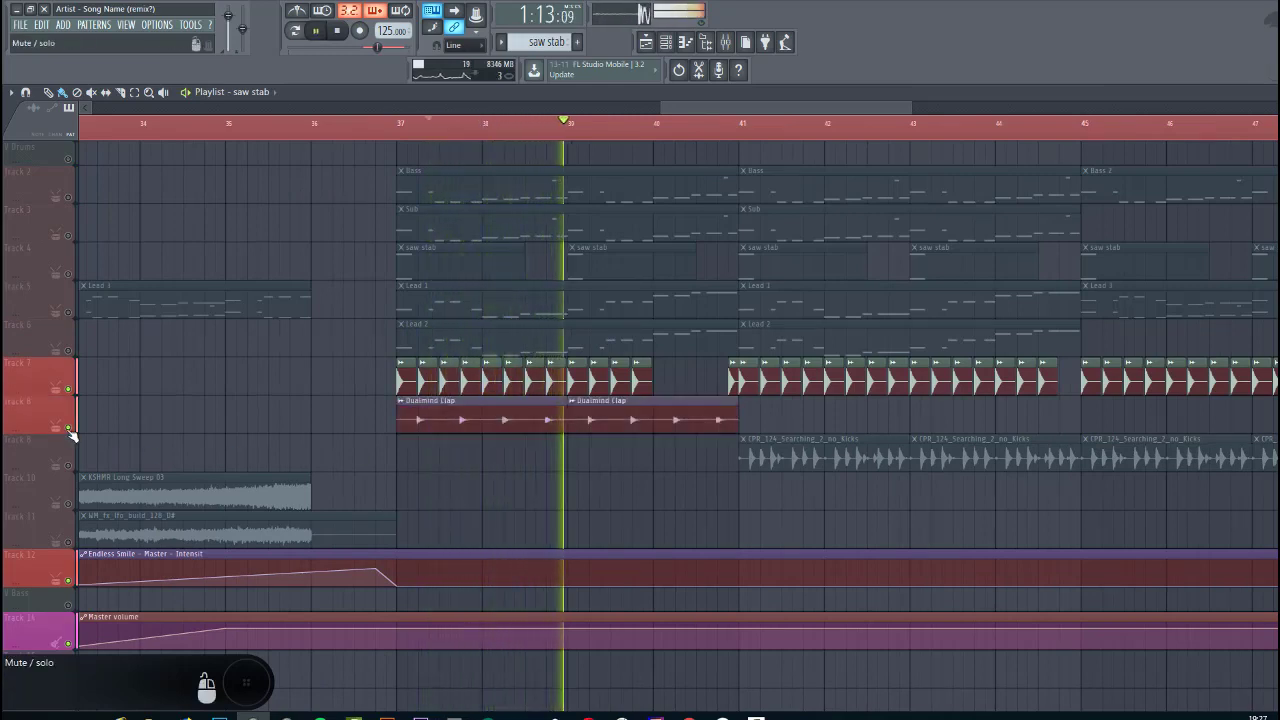
{"action": "key", "text": "space"}
Examine the Dualmind Clap sample's channel settings and its mixer channel, and return to the playlist
{"action": "double_click", "coordinate": [469, 425]}
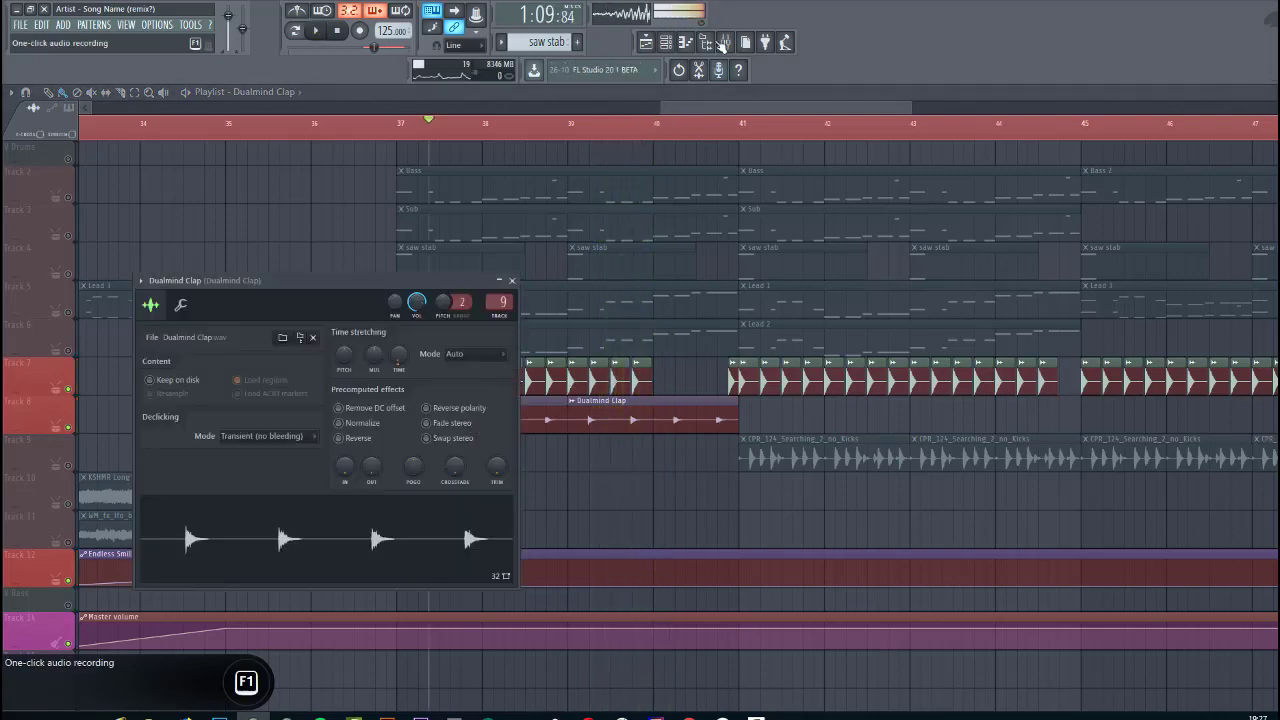
{"action": "left_click", "coordinate": [728, 43]}
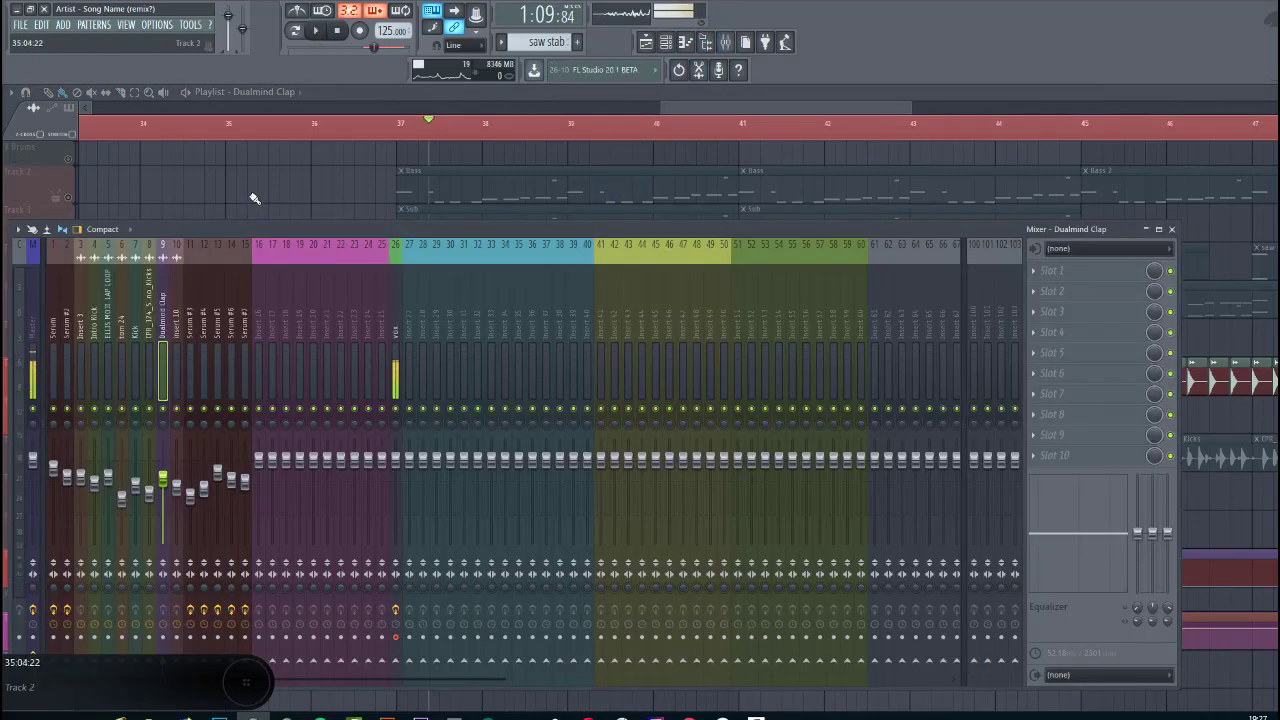
{"action": "key", "text": "F9"}
Play the kick and clap from bar 37, and unmute Track 9 with the CPR_124_Searching_2_no_Kicks loop
{"action": "key", "text": "space"}
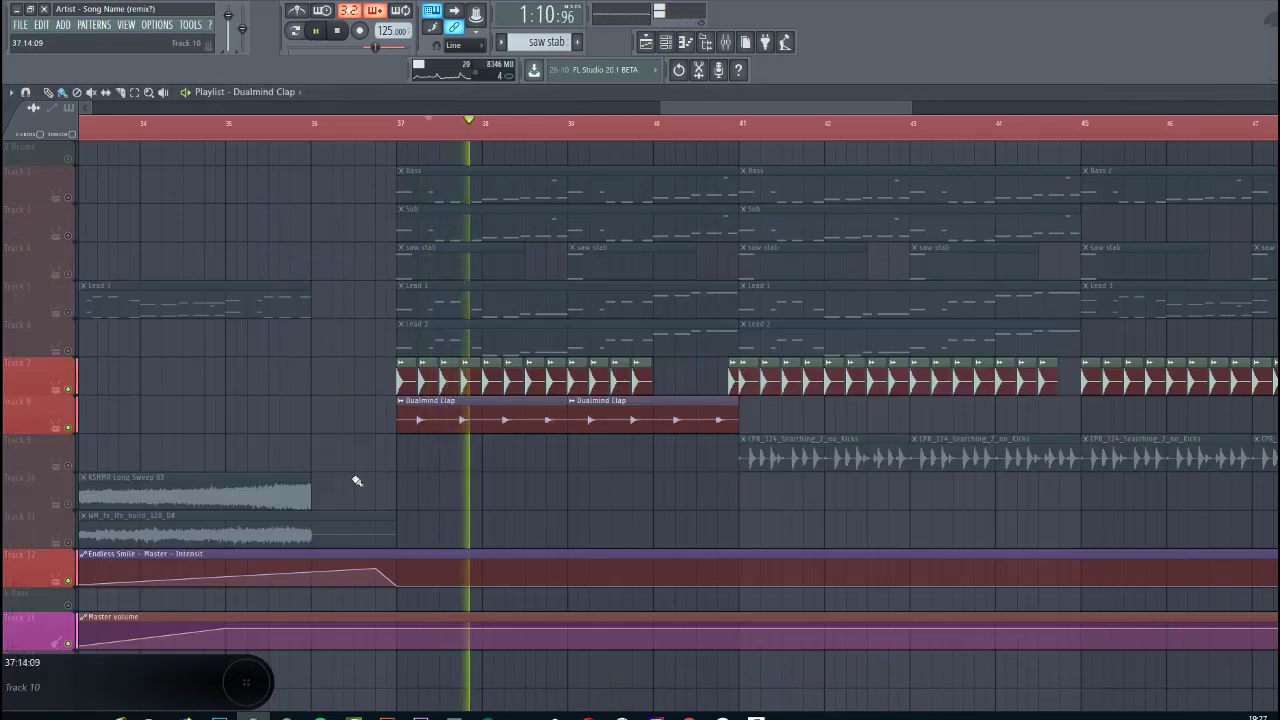
{"action": "left_click", "coordinate": [68, 466]}
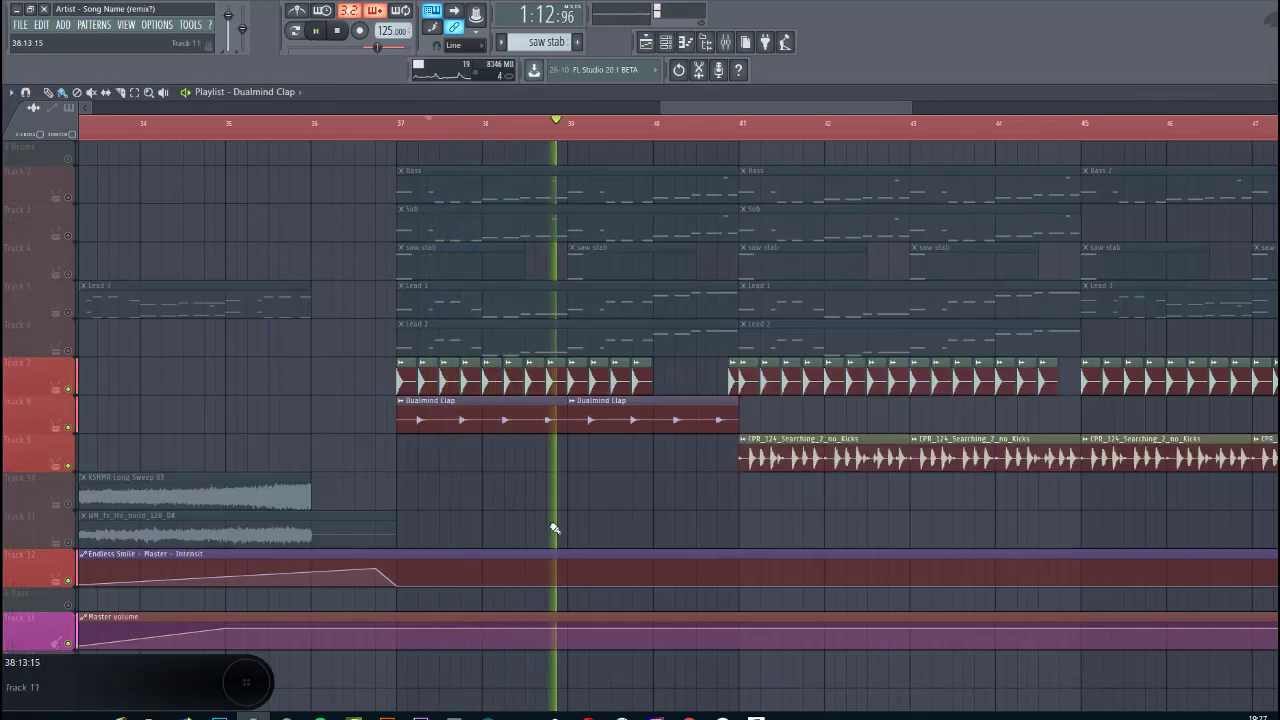
{"action": "scroll", "coordinate": [565, 527], "scroll_direction": "down", "scroll_amount": 3}
{"action": "scroll", "coordinate": [920, 514], "scroll_direction": "up", "scroll_amount": 3}
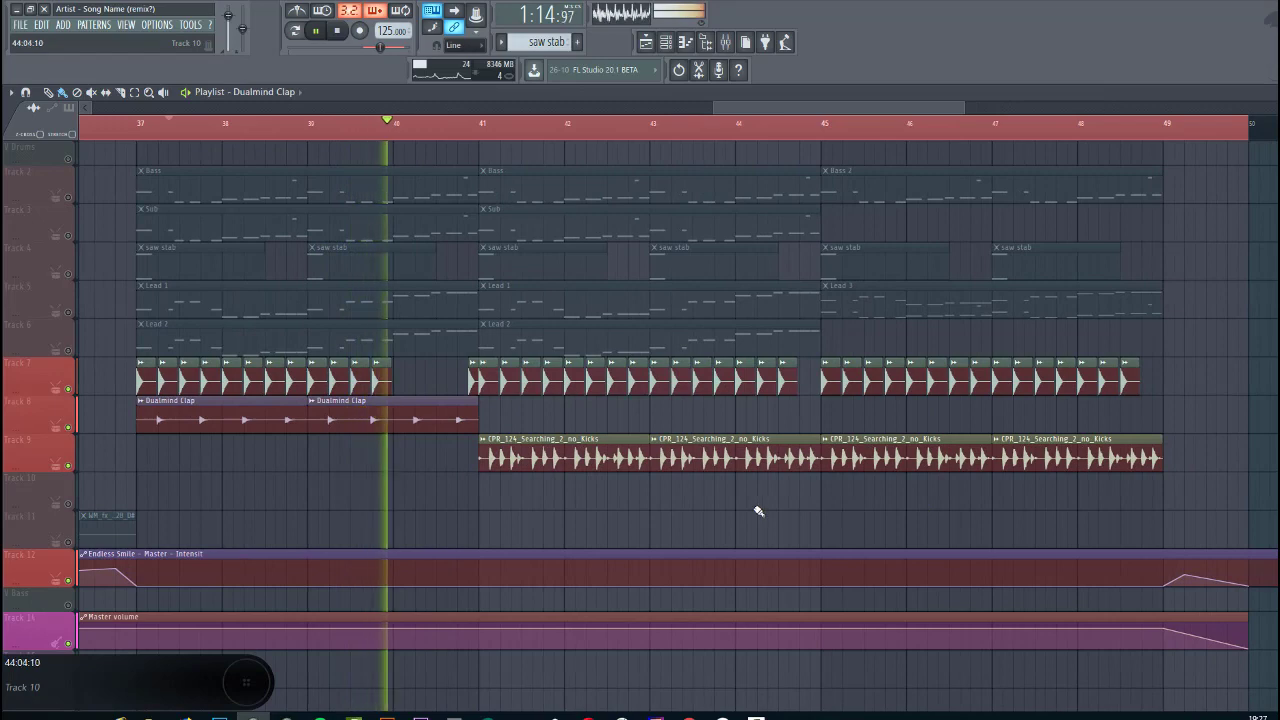
{"action": "scroll", "coordinate": [772, 510], "scroll_direction": "up", "scroll_amount": 2}
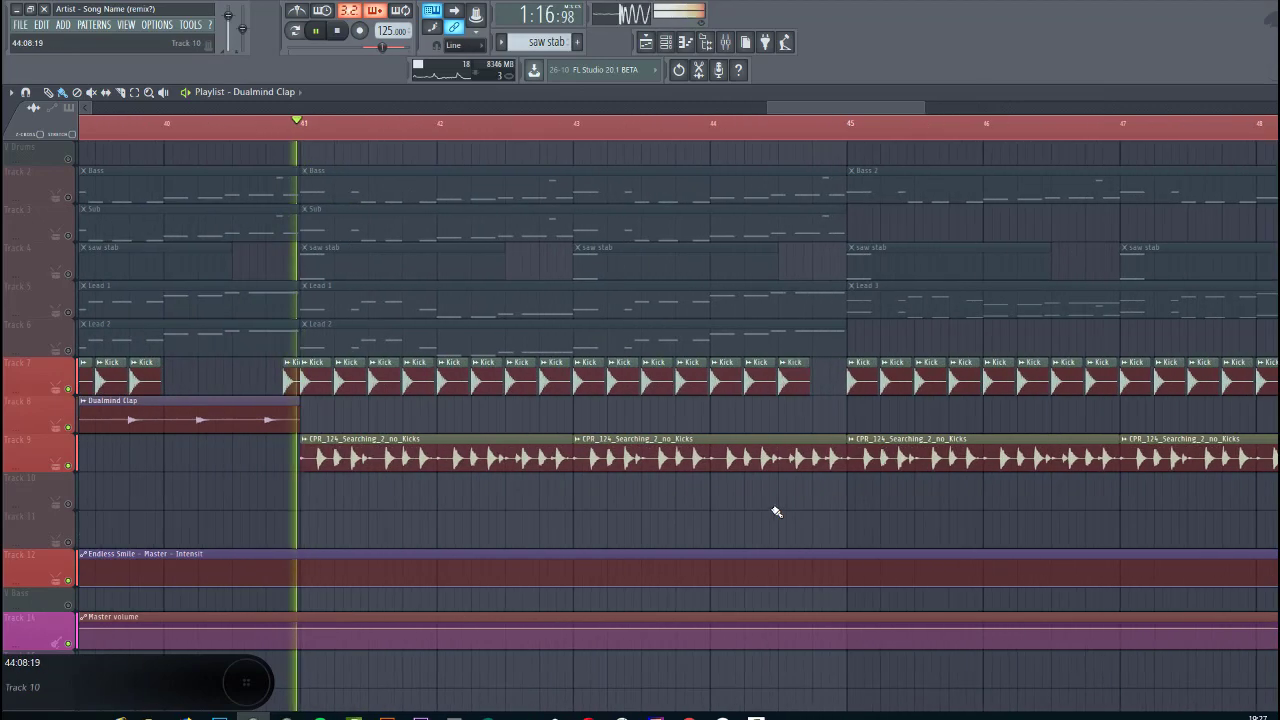
Examine the CPR_124_Searching_2_no_Kicks loop's channel settings and its mixer channel, return to the playlist and stop playback
{"action": "double_click", "coordinate": [718, 439]}
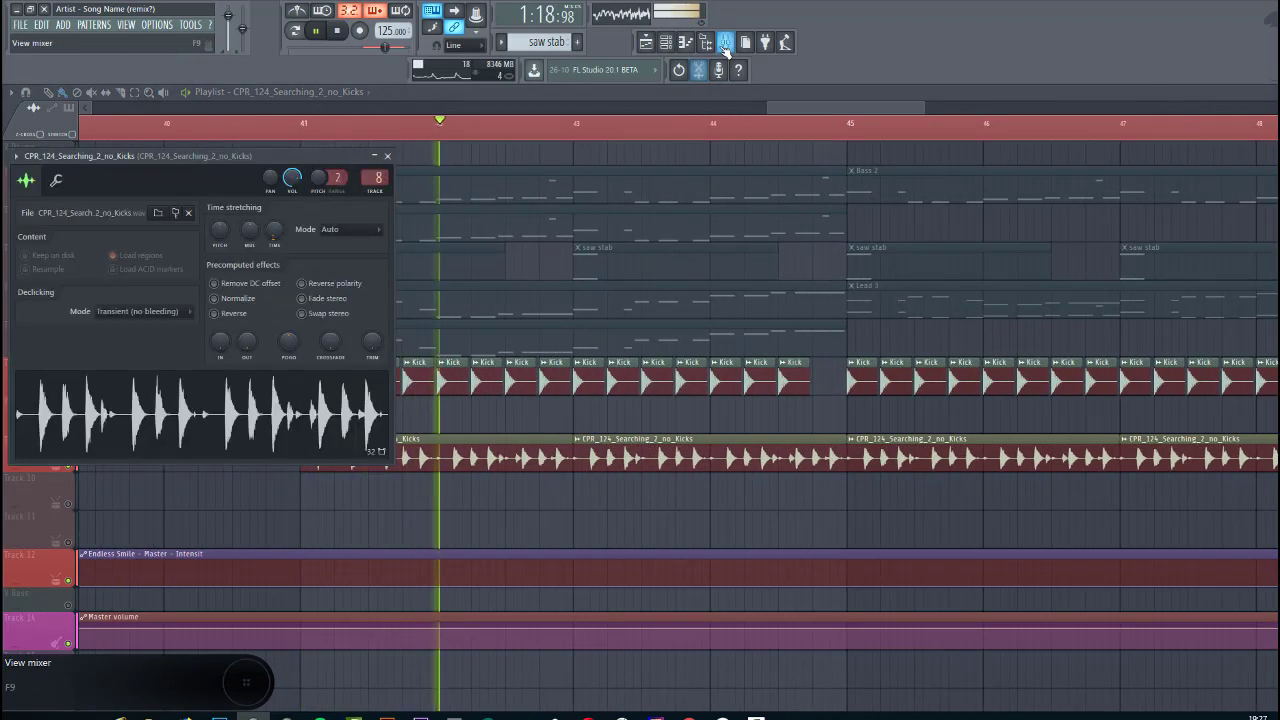
{"action": "left_click", "coordinate": [725, 44]}
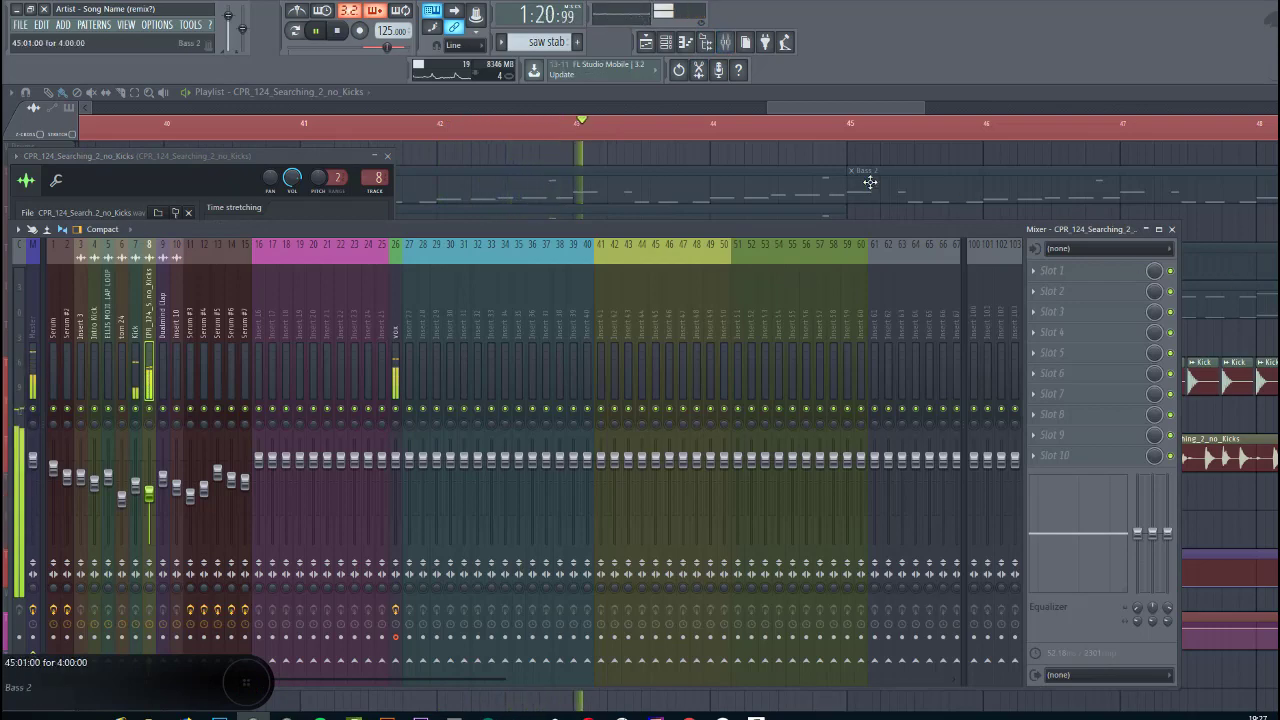
{"action": "key", "text": "Escape"}
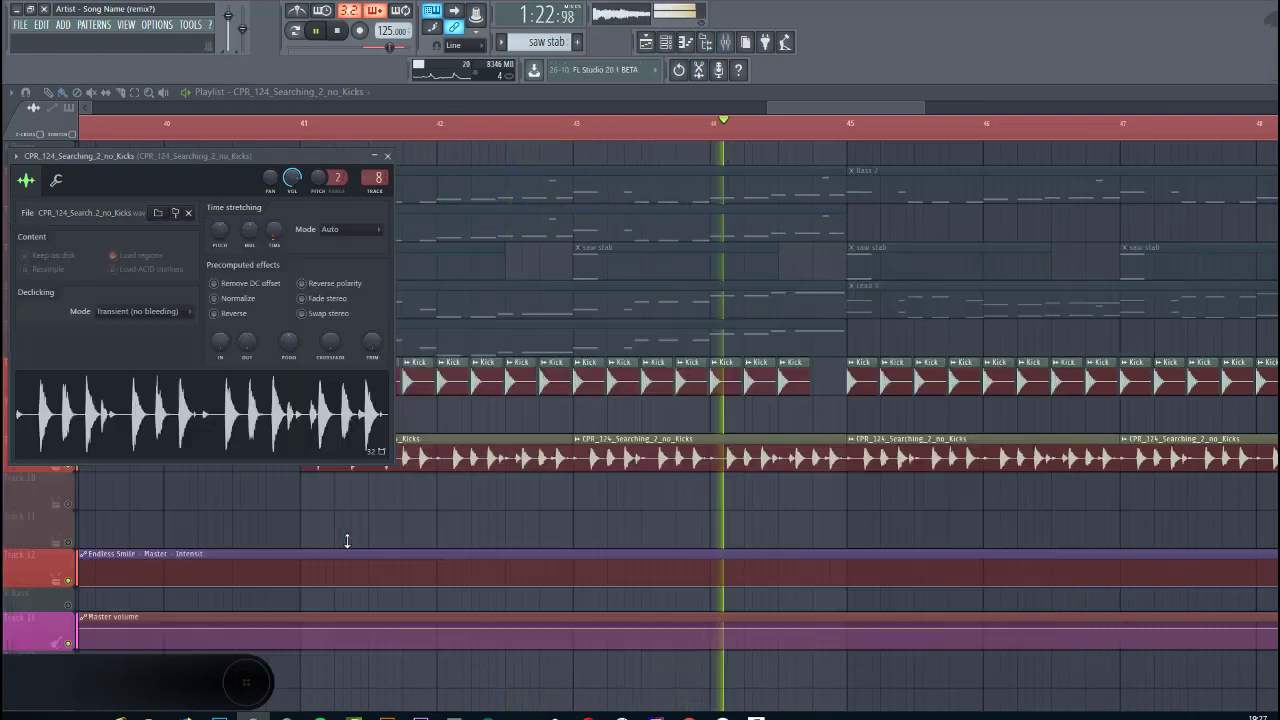
{"action": "key", "text": "Escape"}
{"action": "scroll", "coordinate": [484, 525], "scroll_direction": "down", "scroll_amount": 3}
{"action": "key", "text": "space"}
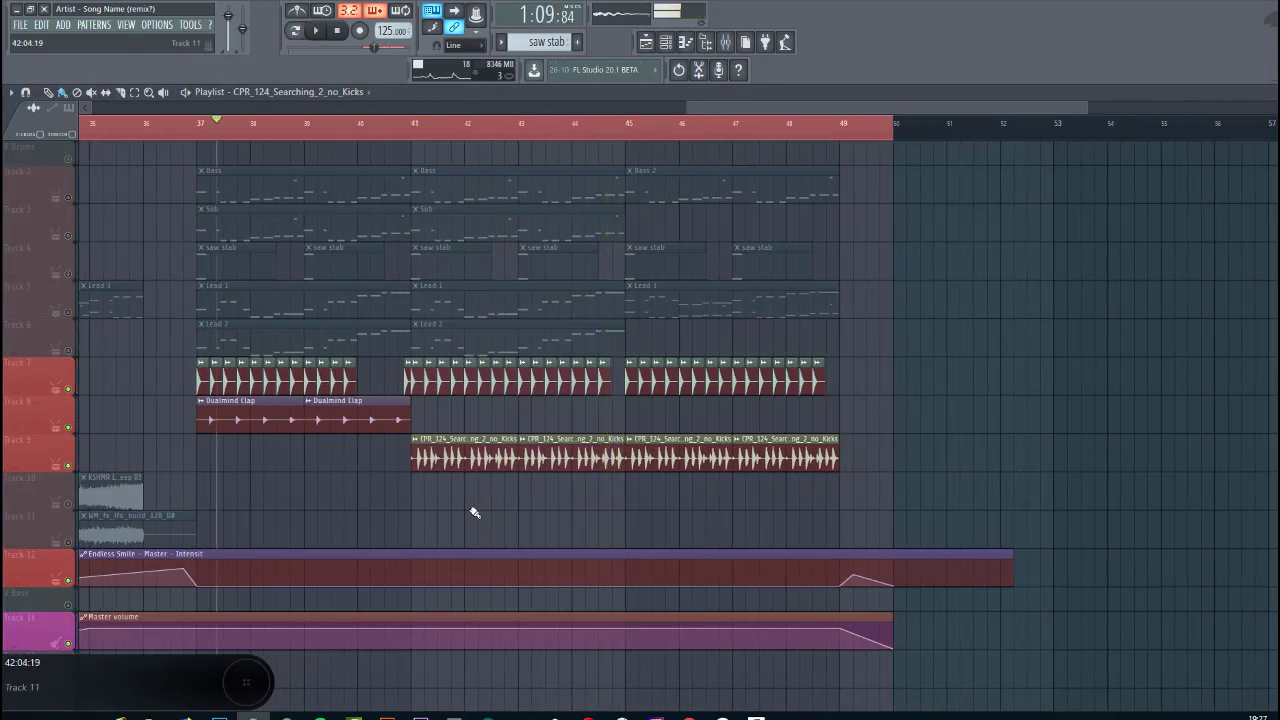
Unmute all playlist tracks, and play the full arrangement from around bar 35 through the start of the drop
{"action": "left_click", "coordinate": [69, 351]}
{"action": "right_click", "coordinate": [70, 313]}
{"action": "right_click", "coordinate": [70, 313]}
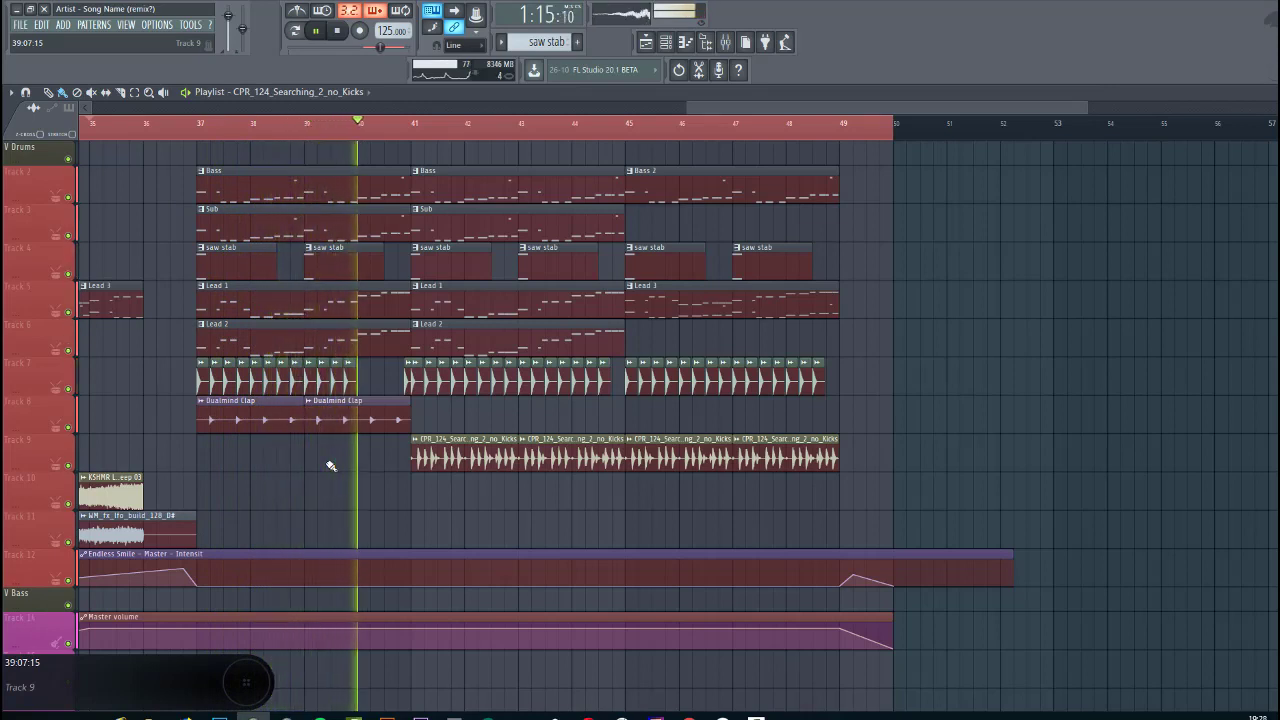
{"action": "key", "text": "space"}
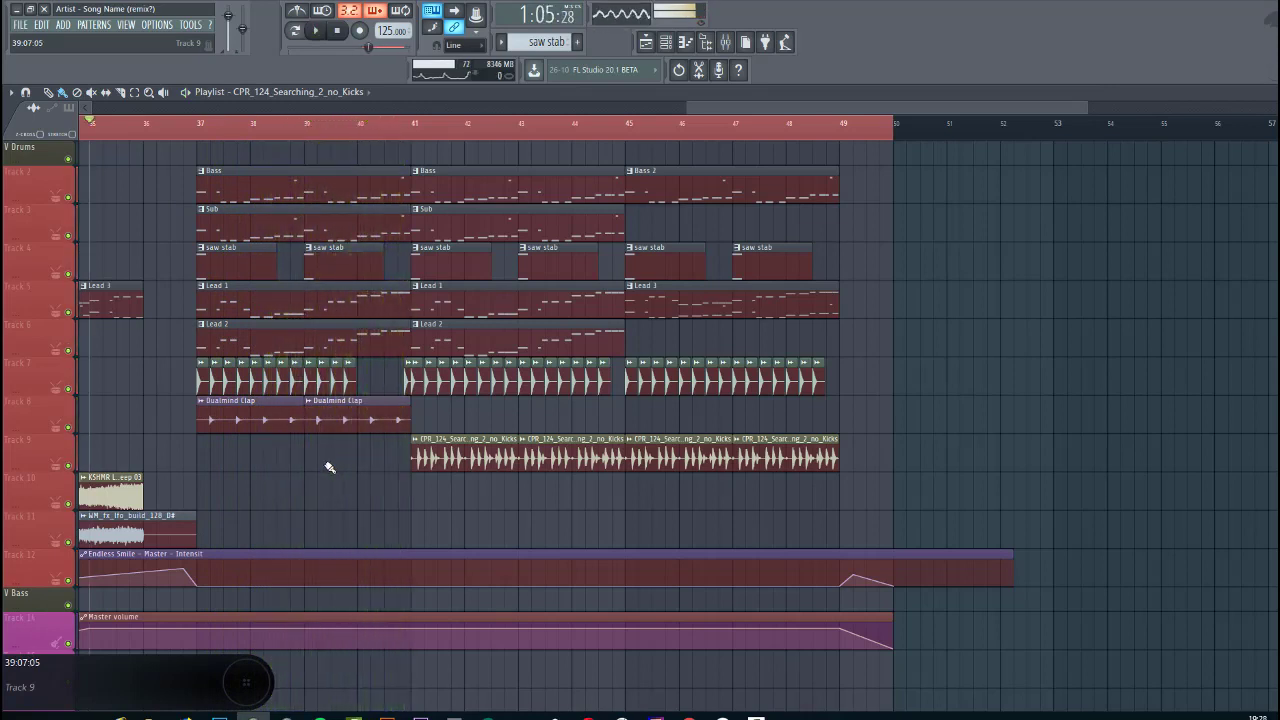